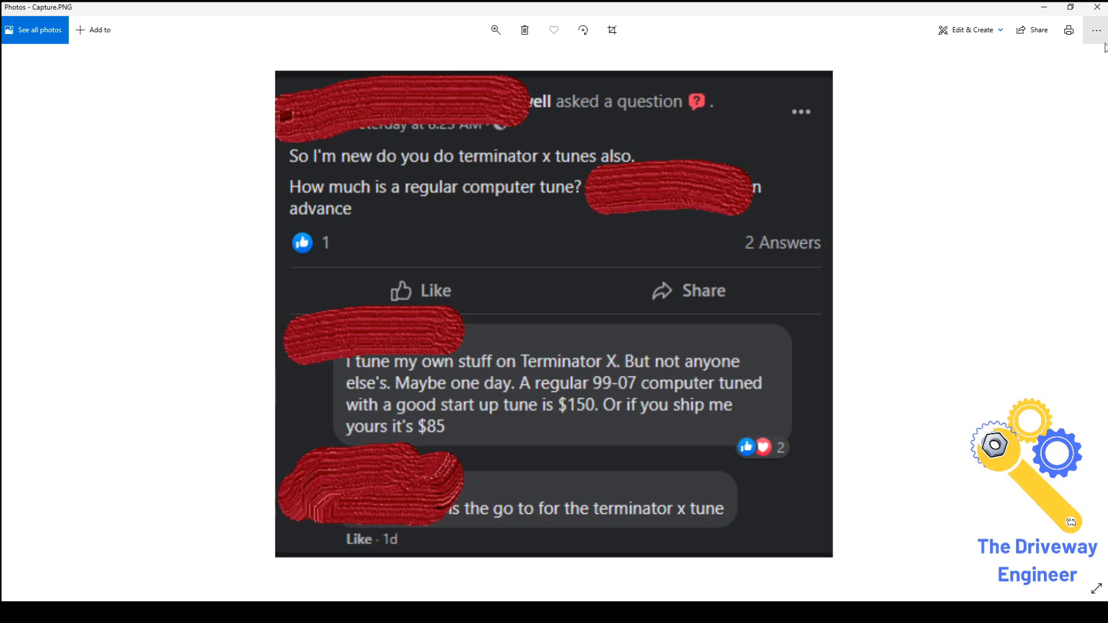
Switch to VCM Editor, open the tune 6L4L80FF (1) from Downloads, and view its general System settings
{"action": "mouse_move", "coordinate": [551, 612]}
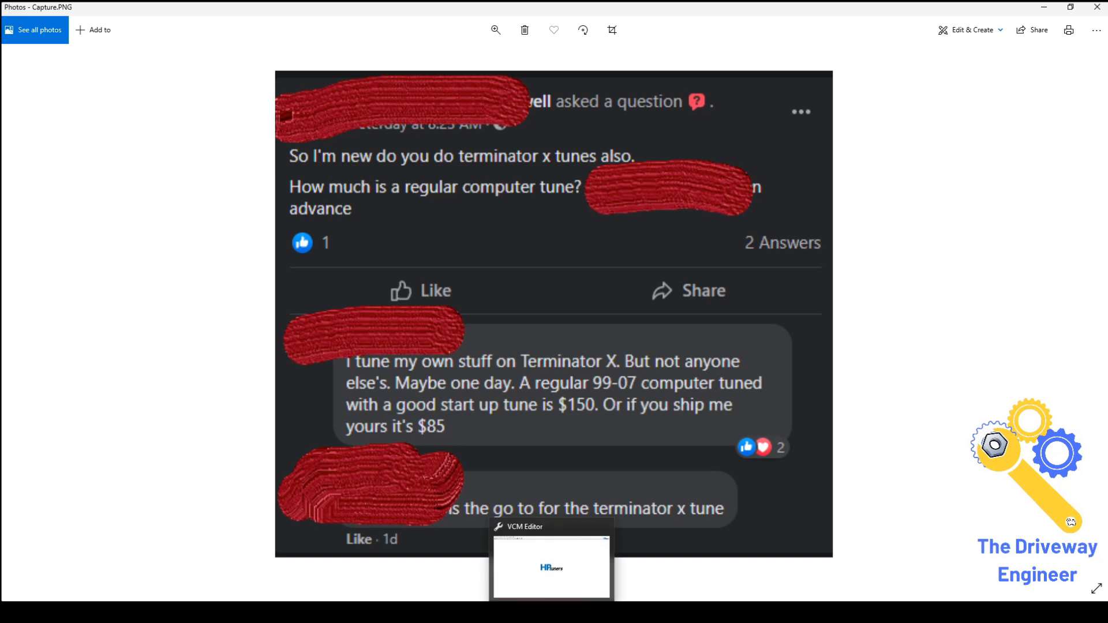
{"action": "left_click", "coordinate": [552, 611]}
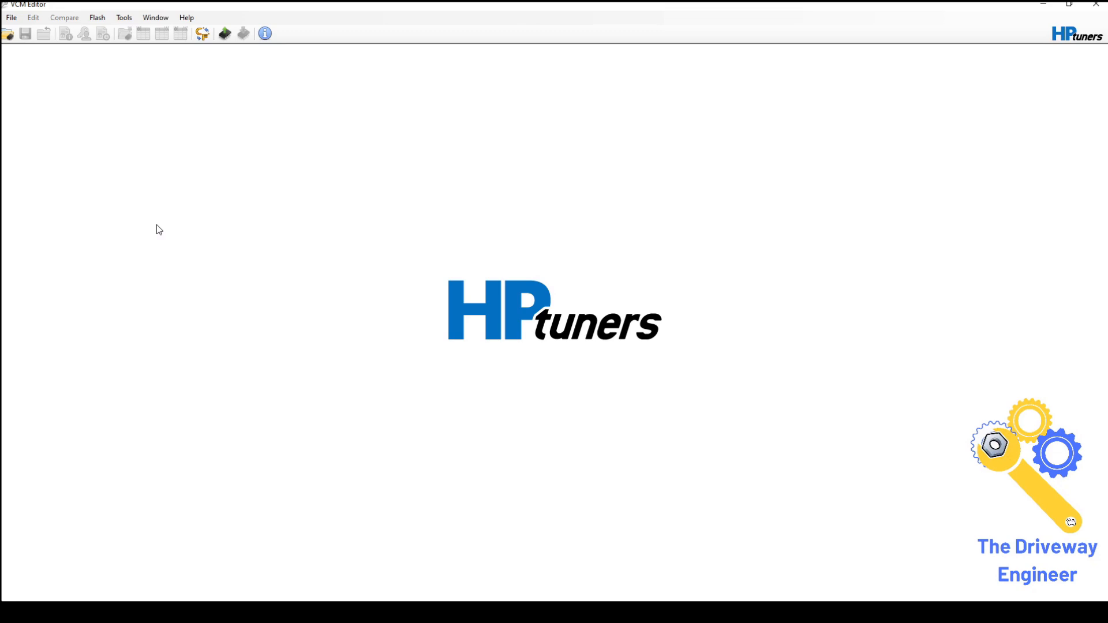
{"action": "left_click", "coordinate": [11, 20]}
{"action": "left_click", "coordinate": [30, 30]}
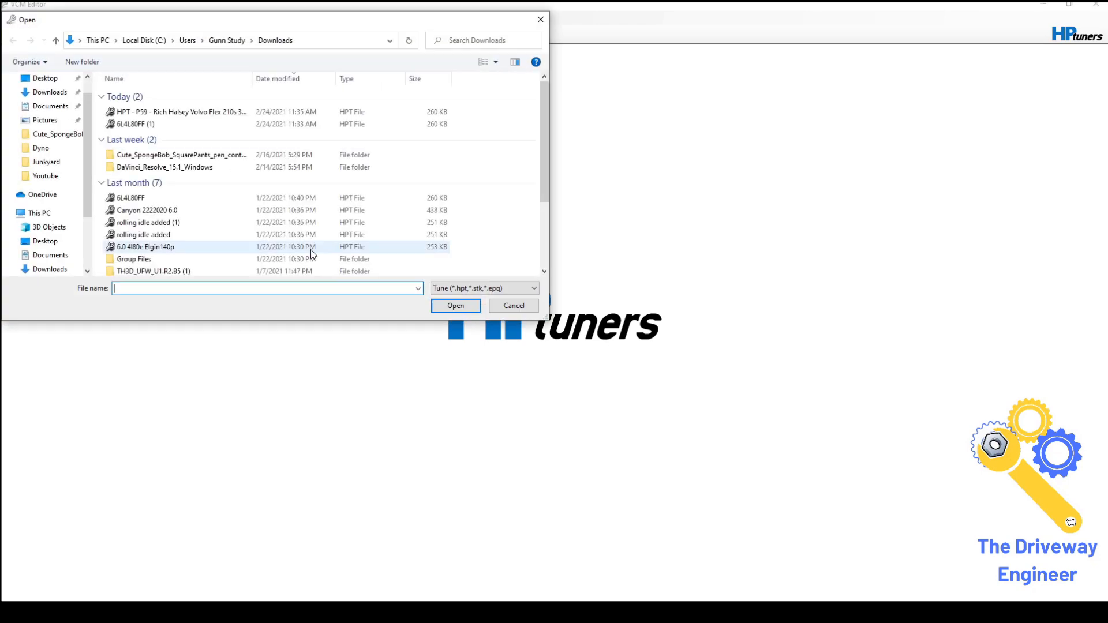
{"action": "double_click", "coordinate": [173, 125]}
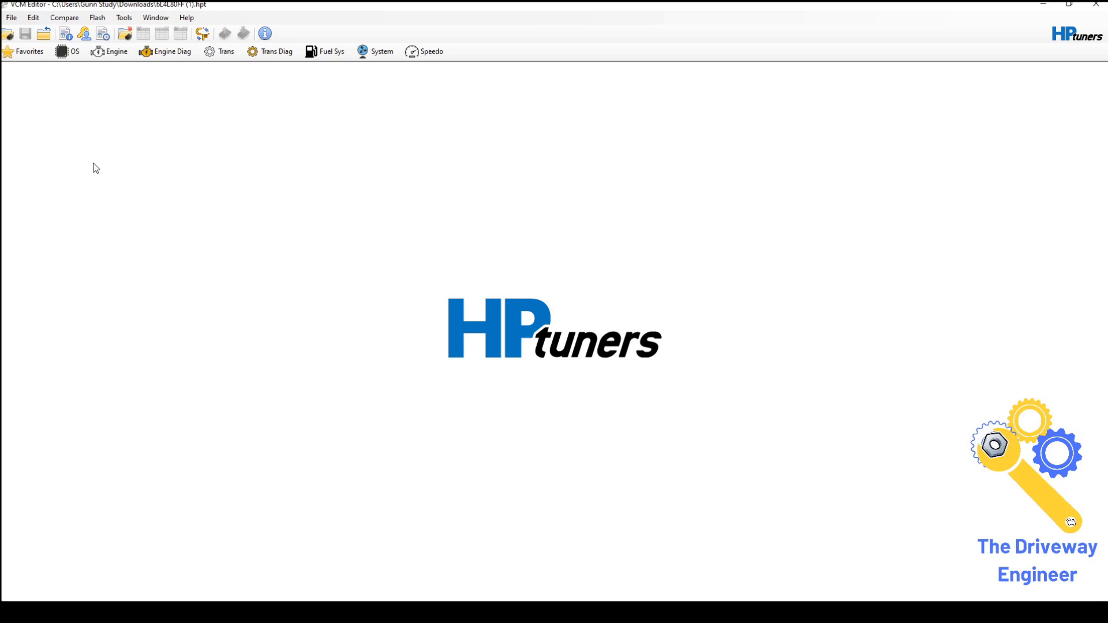
{"action": "left_click", "coordinate": [370, 52]}
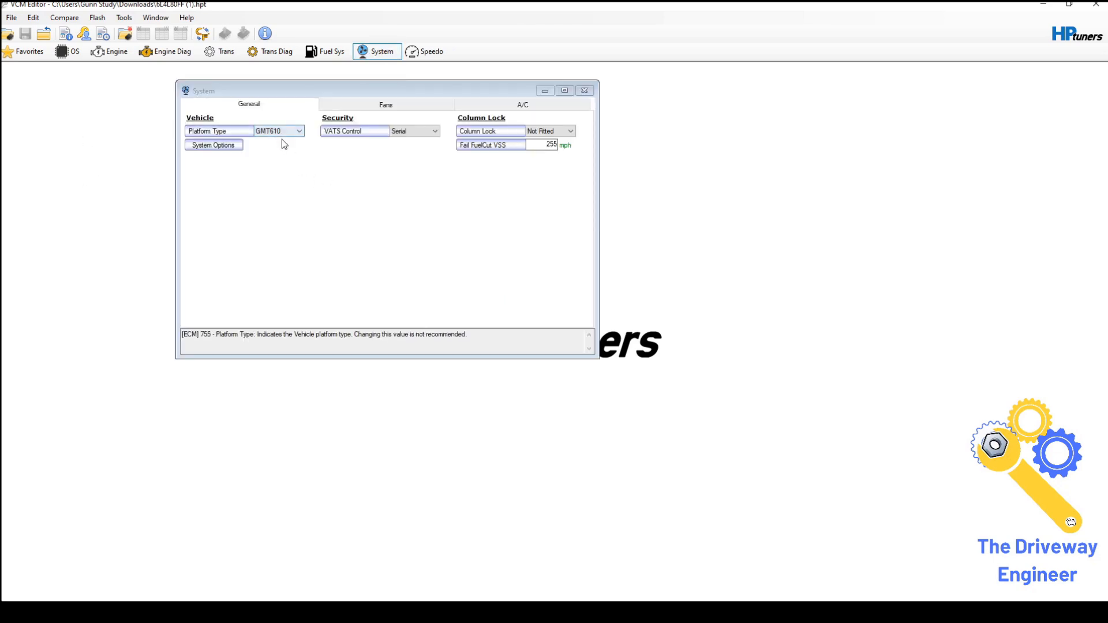
{"action": "left_click", "coordinate": [585, 91]}
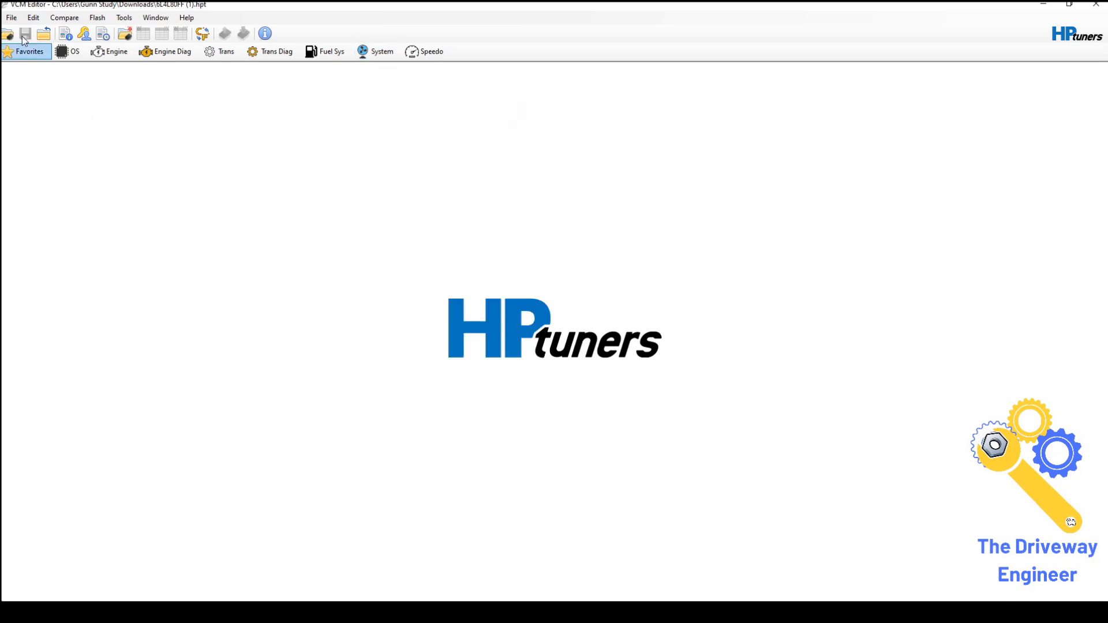
Load the P59 Volvo Flex 3bar 901whp tune from Downloads as the compare file and show the differences
{"action": "left_click", "coordinate": [71, 23]}
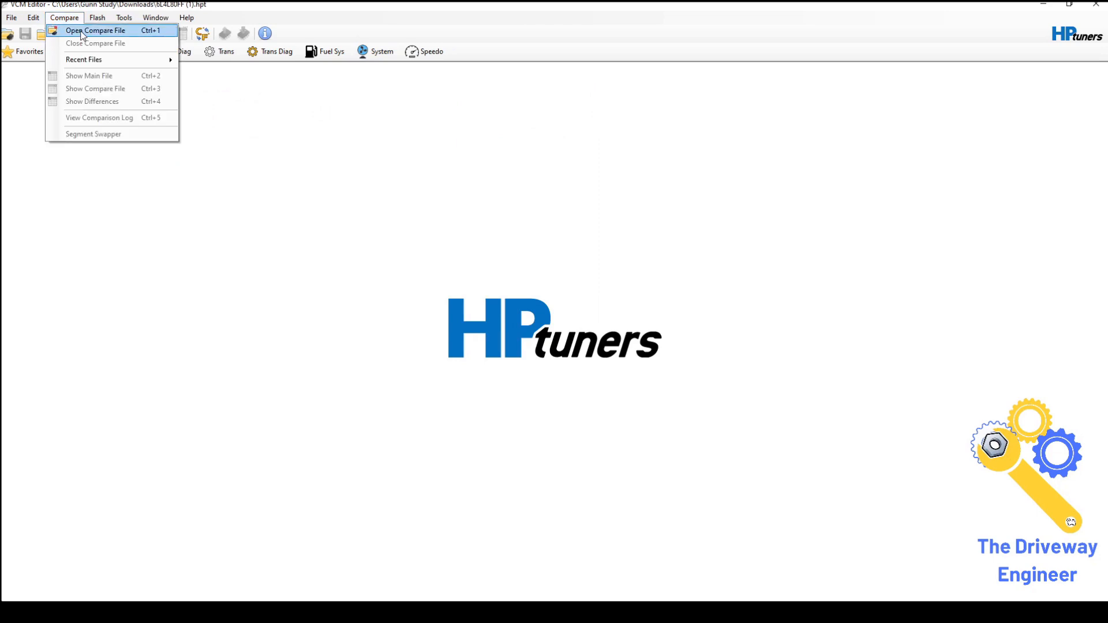
{"action": "left_click", "coordinate": [81, 32]}
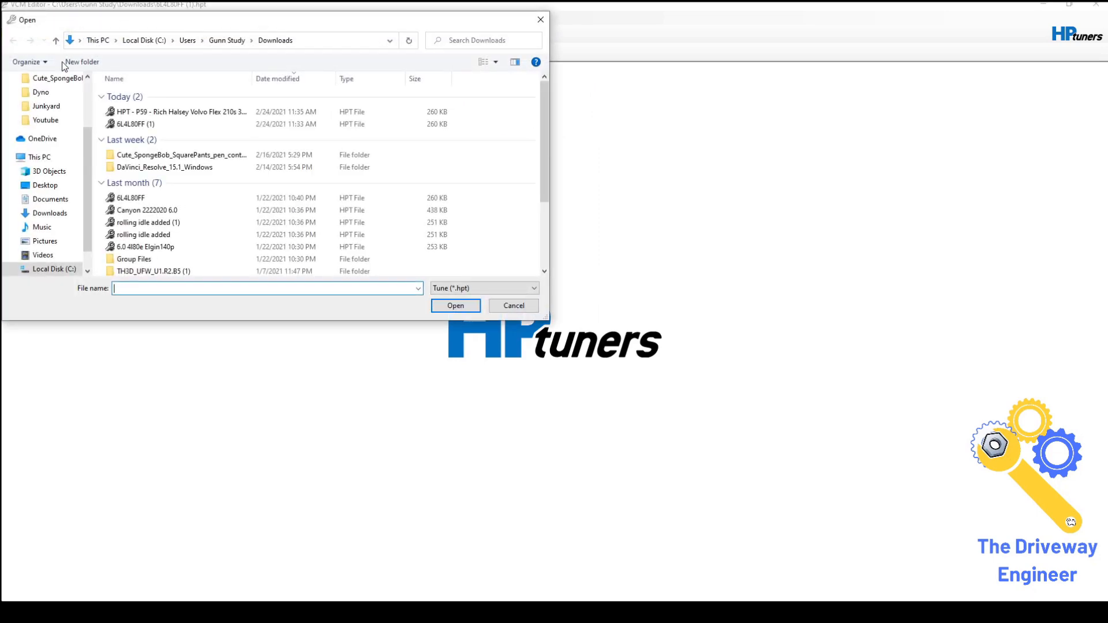
{"action": "double_click", "coordinate": [207, 114]}
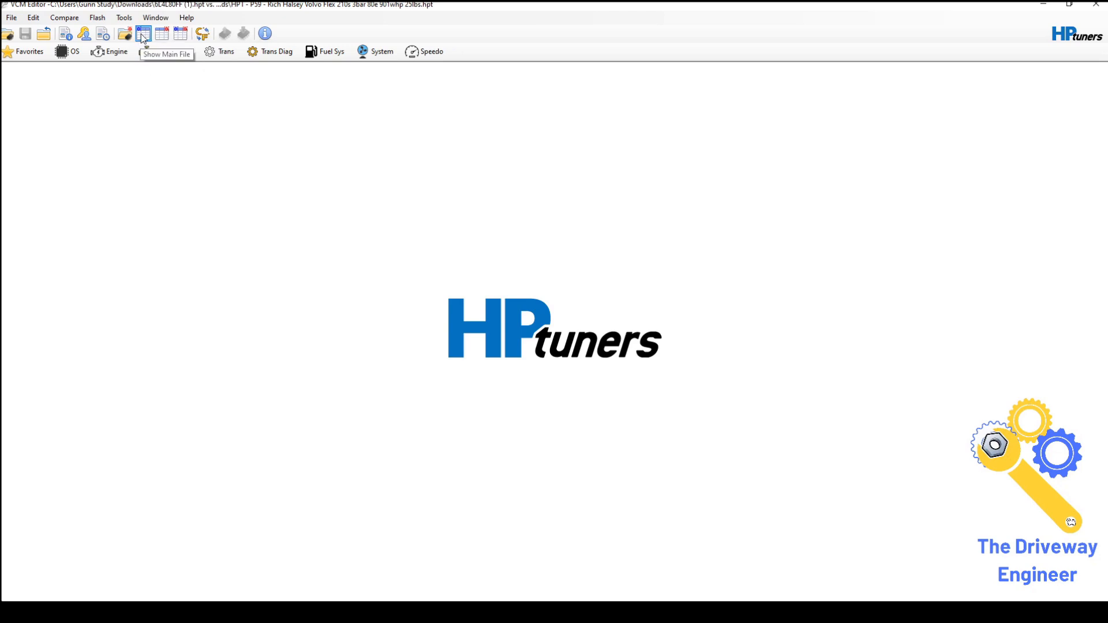
{"action": "left_click", "coordinate": [180, 35]}
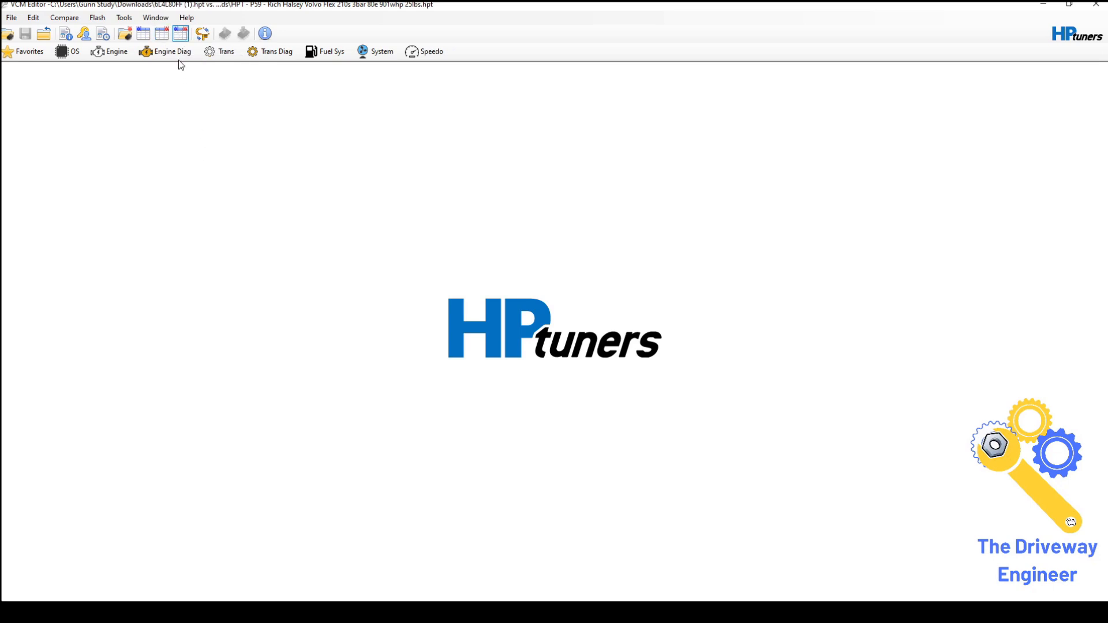
Examine the engine's Max Torque vs. RPM table in its difference, compare-file and main-file views
{"action": "left_click", "coordinate": [73, 57]}
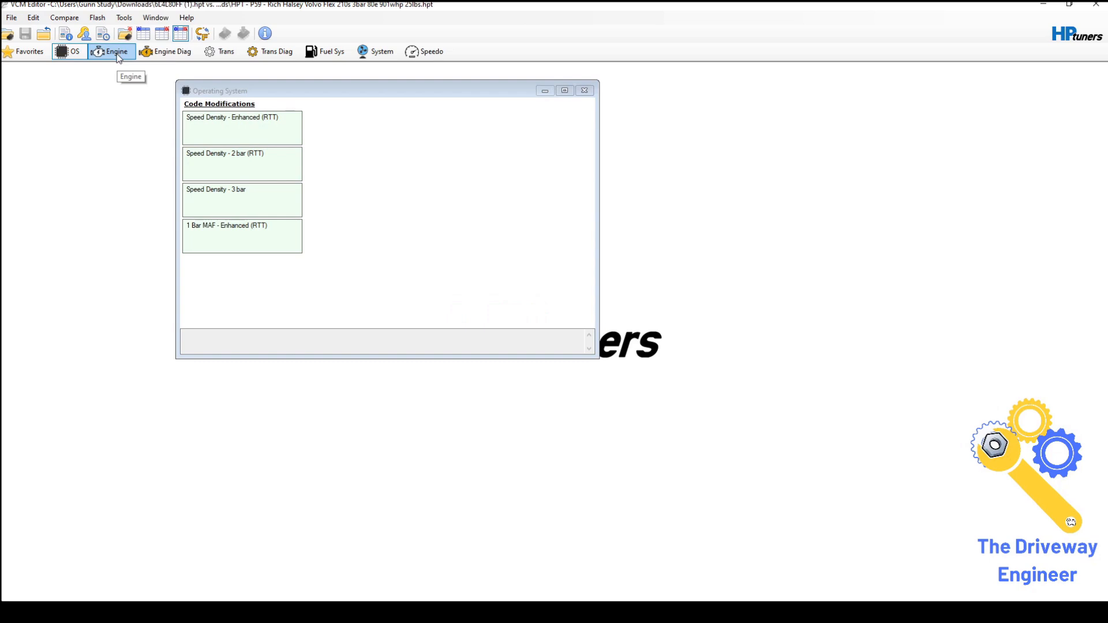
{"action": "left_click", "coordinate": [117, 55]}
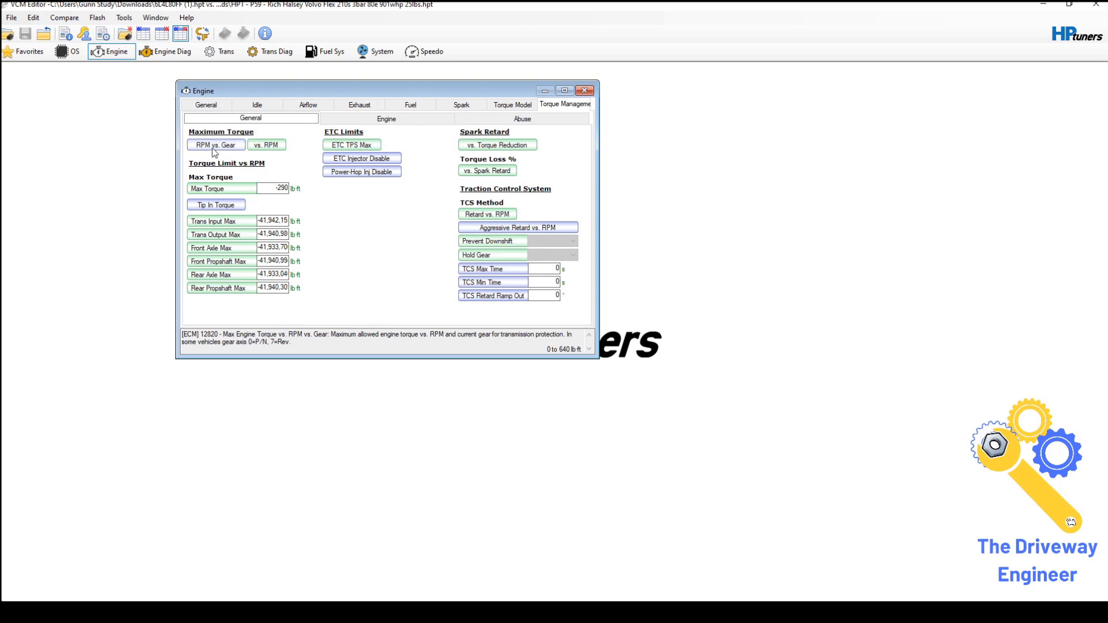
{"action": "left_click", "coordinate": [267, 145]}
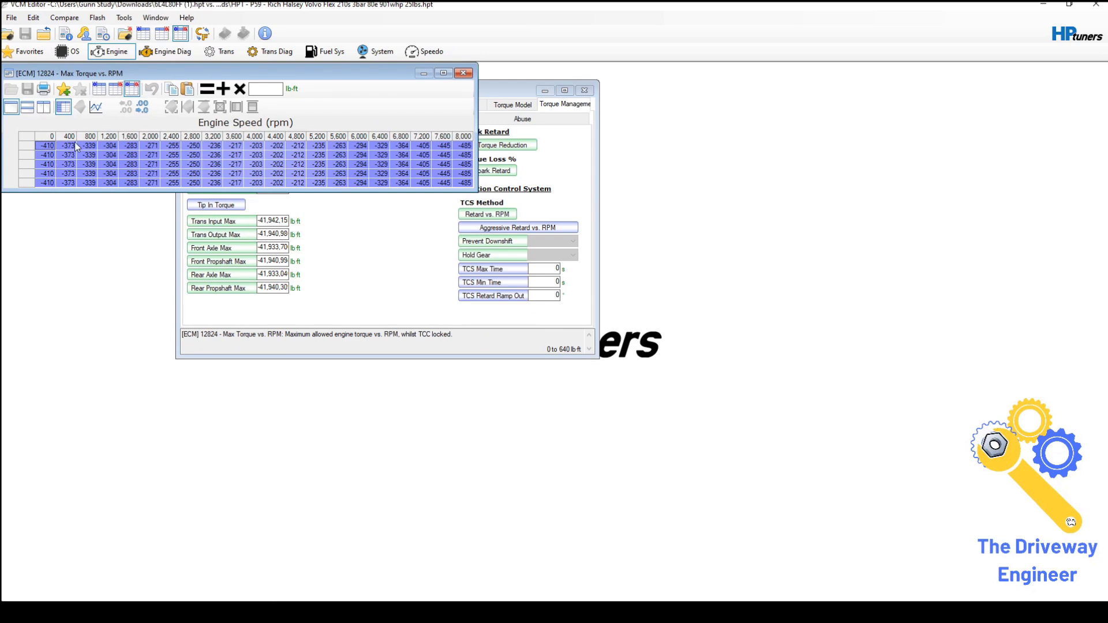
{"action": "left_click", "coordinate": [118, 92]}
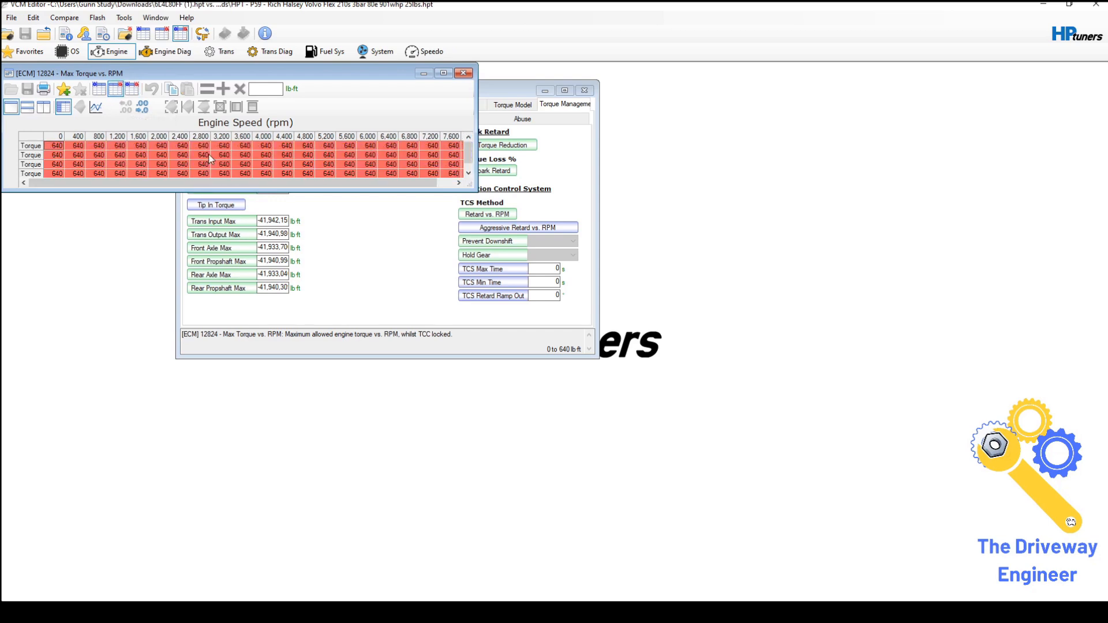
{"action": "left_click", "coordinate": [98, 91]}
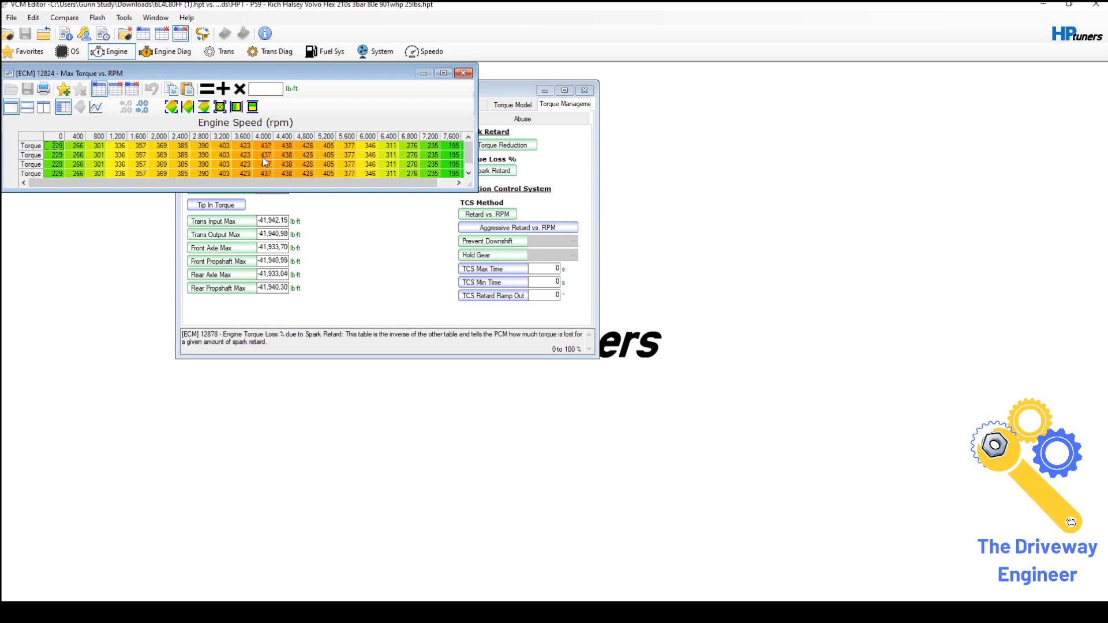
{"action": "left_click", "coordinate": [463, 73]}
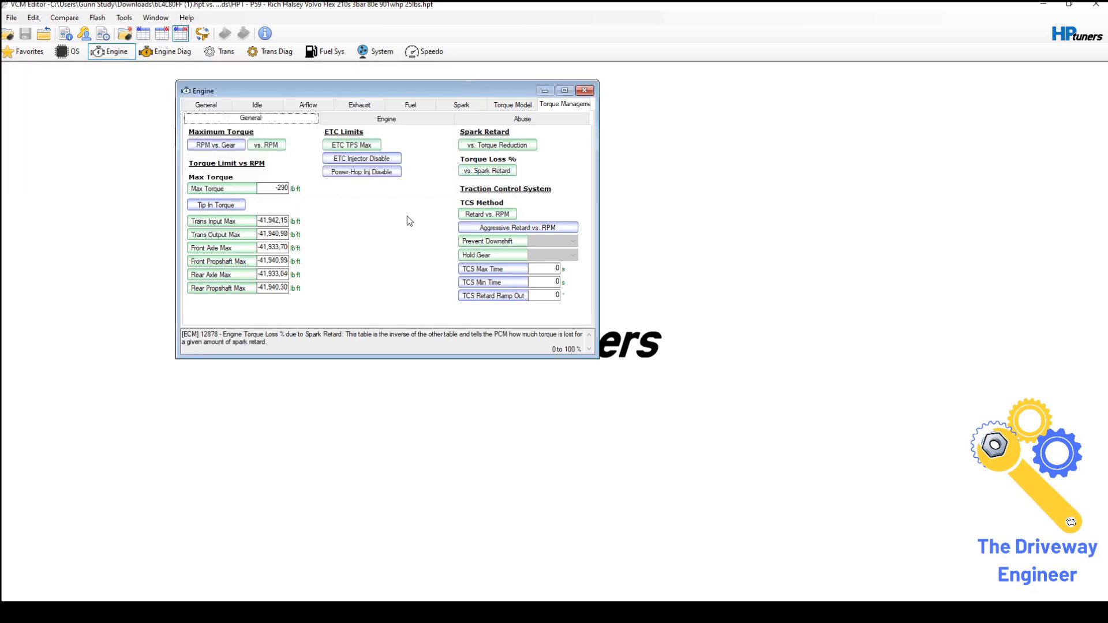
Examine the base target idle speed vs. coolant temperature table in the compare-file, main-file and difference views
{"action": "left_click", "coordinate": [321, 109]}
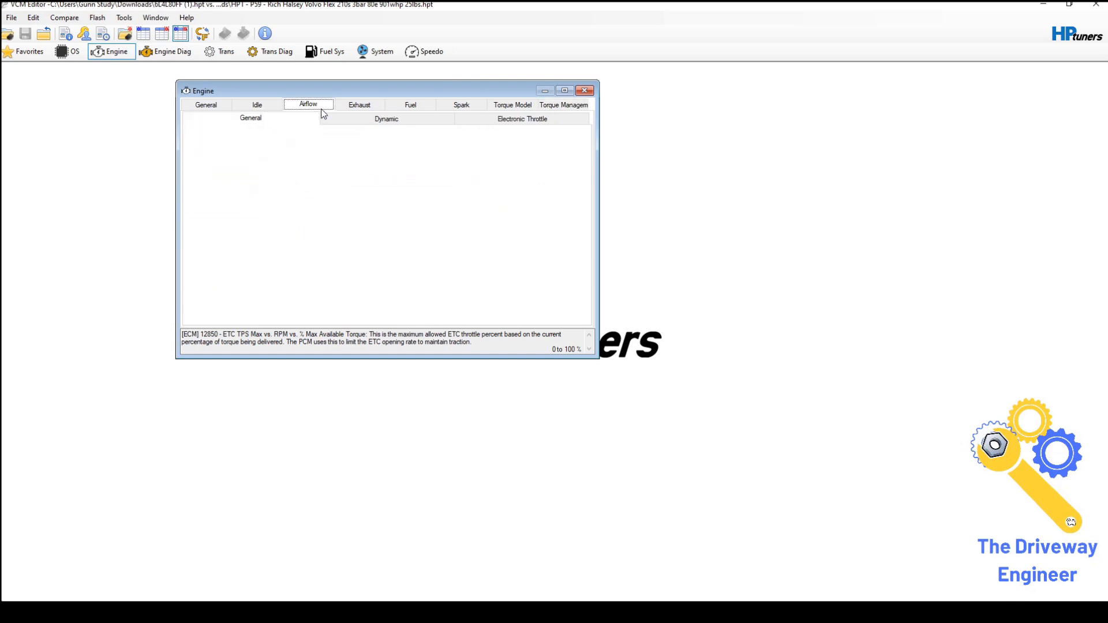
{"action": "left_click", "coordinate": [263, 107]}
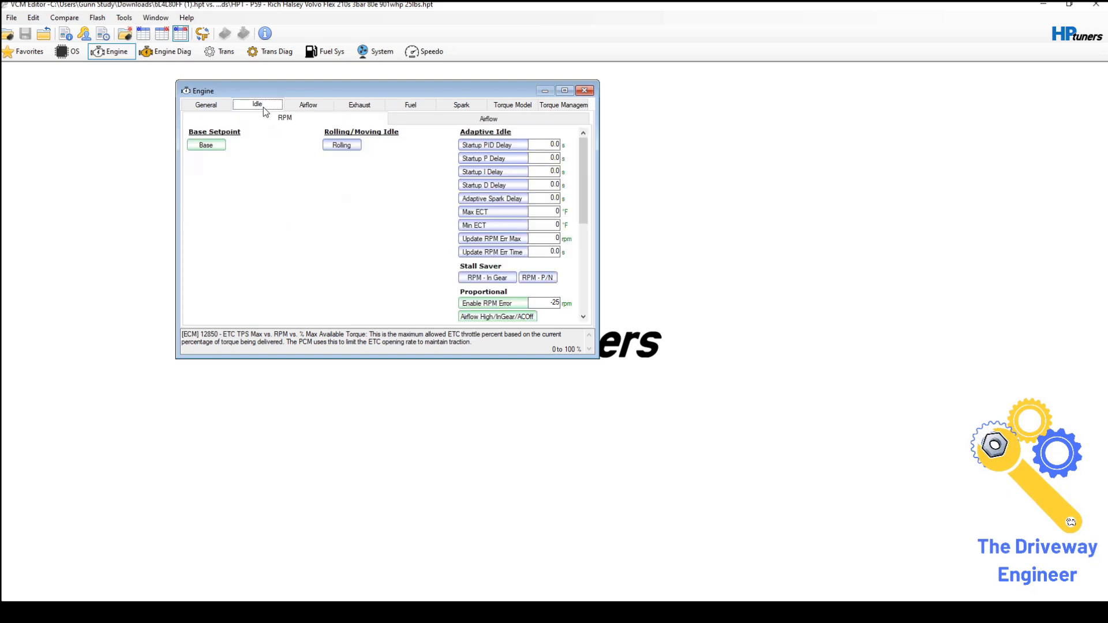
{"action": "left_click", "coordinate": [209, 144]}
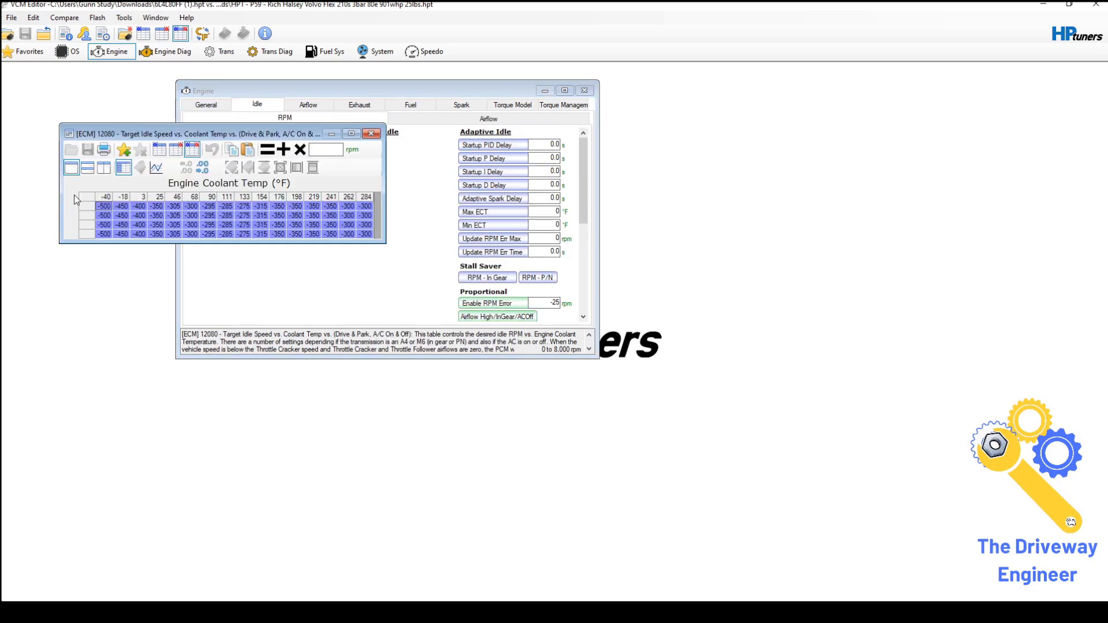
{"action": "left_click", "coordinate": [178, 153]}
{"action": "left_click", "coordinate": [161, 154]}
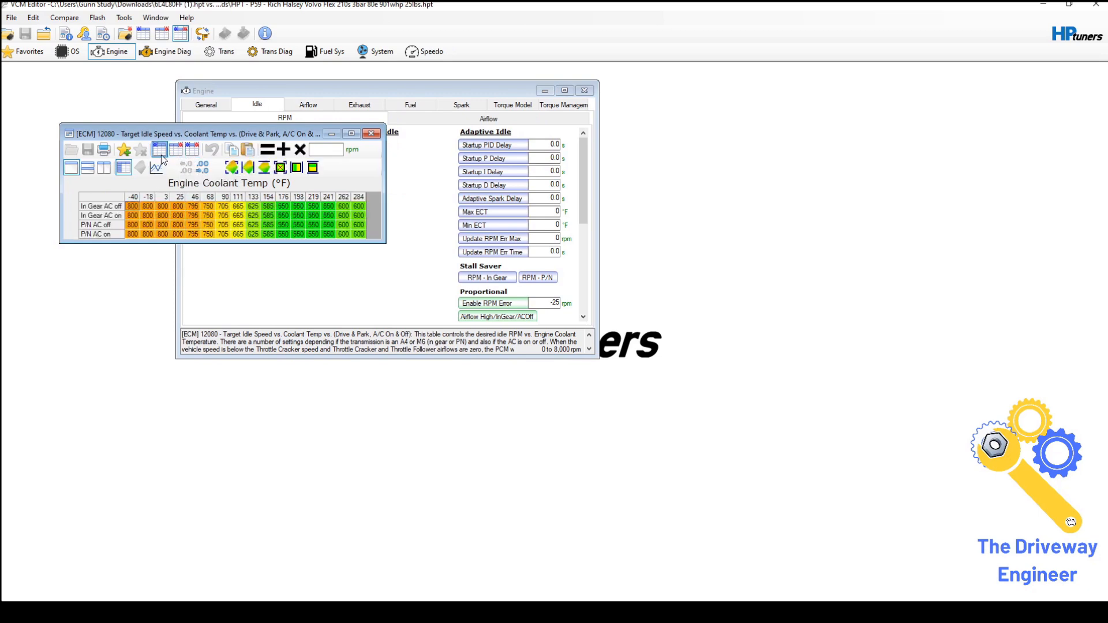
{"action": "left_click", "coordinate": [194, 152]}
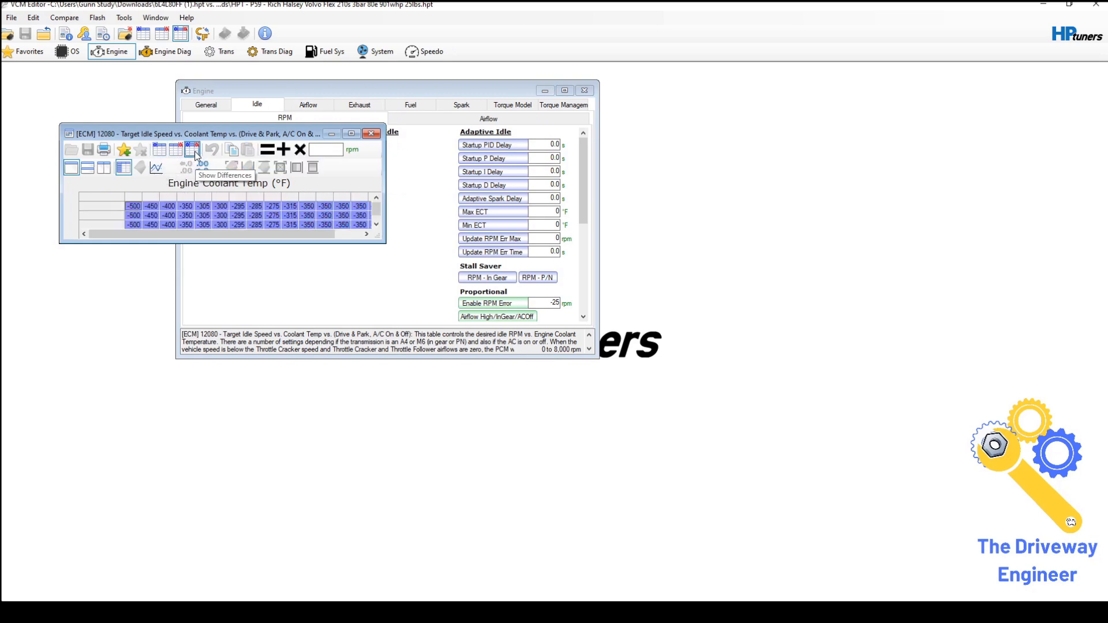
Set every difference in the base target idle speed table to 0 and close the table
{"action": "left_click", "coordinate": [113, 199]}
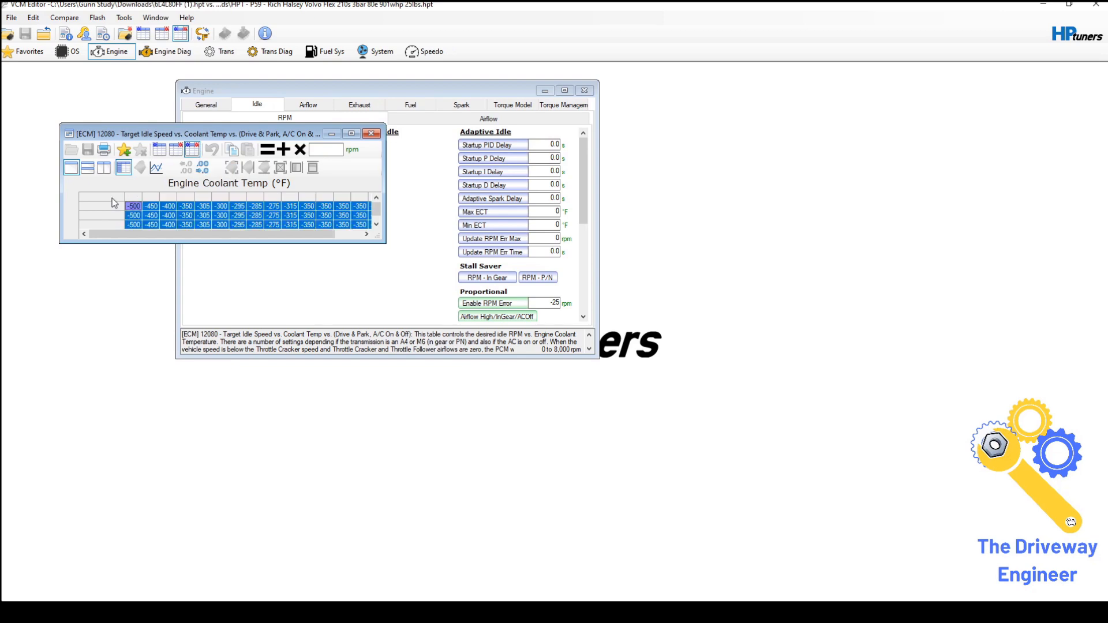
{"action": "left_click", "coordinate": [328, 150]}
{"action": "type", "text": "0"}
{"action": "left_click", "coordinate": [269, 151]}
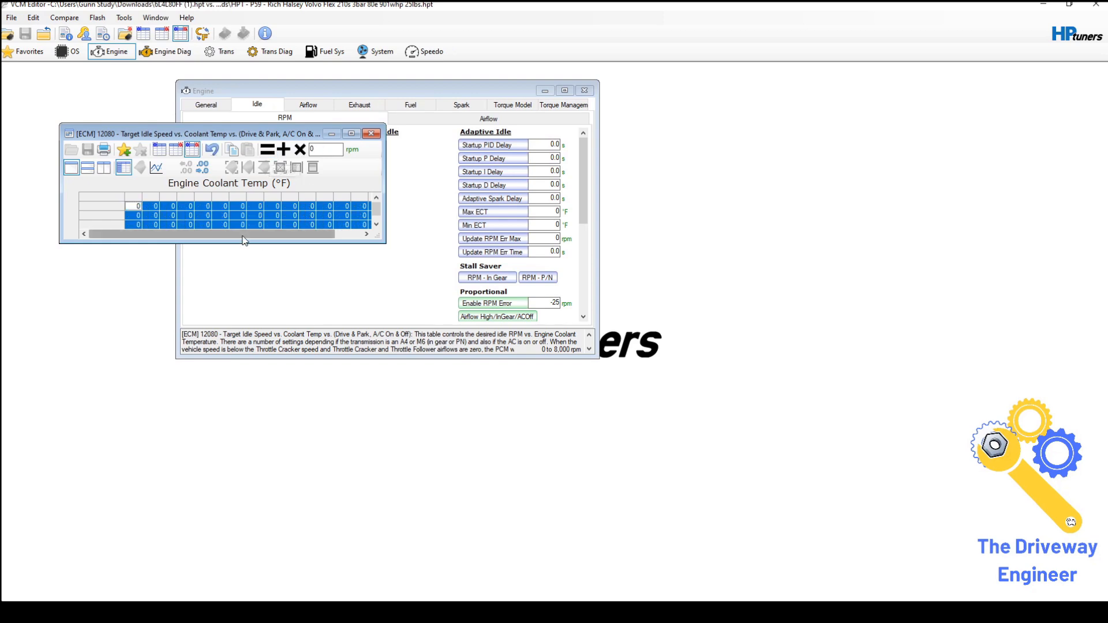
{"action": "left_click", "coordinate": [374, 134]}
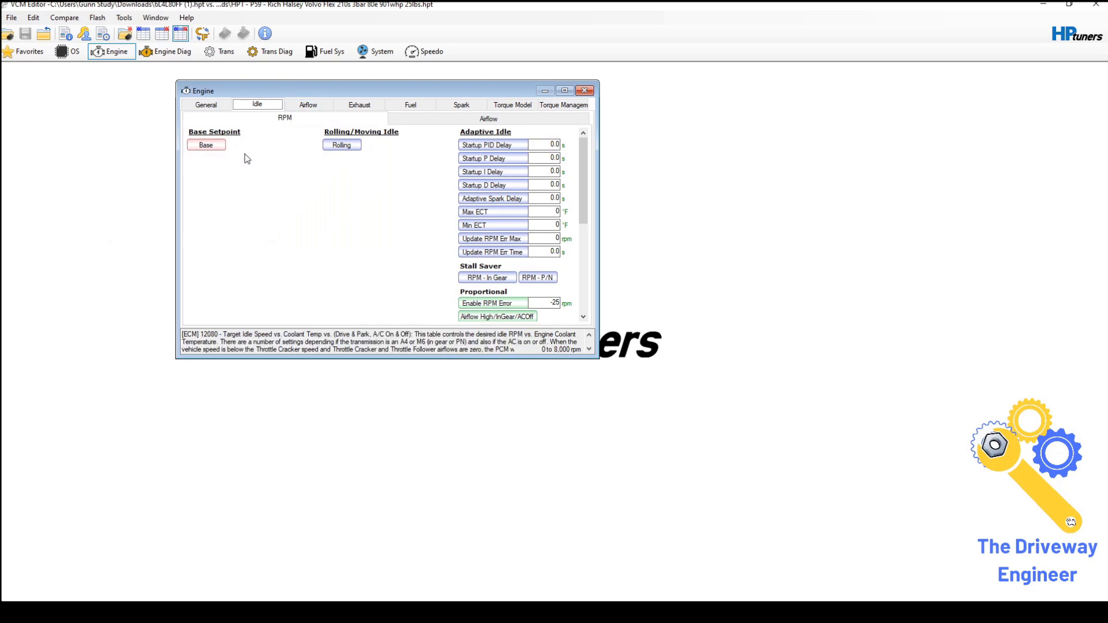
Reopen the base target idle speed table and check its compare-file and main-file values
{"action": "left_click", "coordinate": [305, 106]}
{"action": "left_click", "coordinate": [264, 105]}
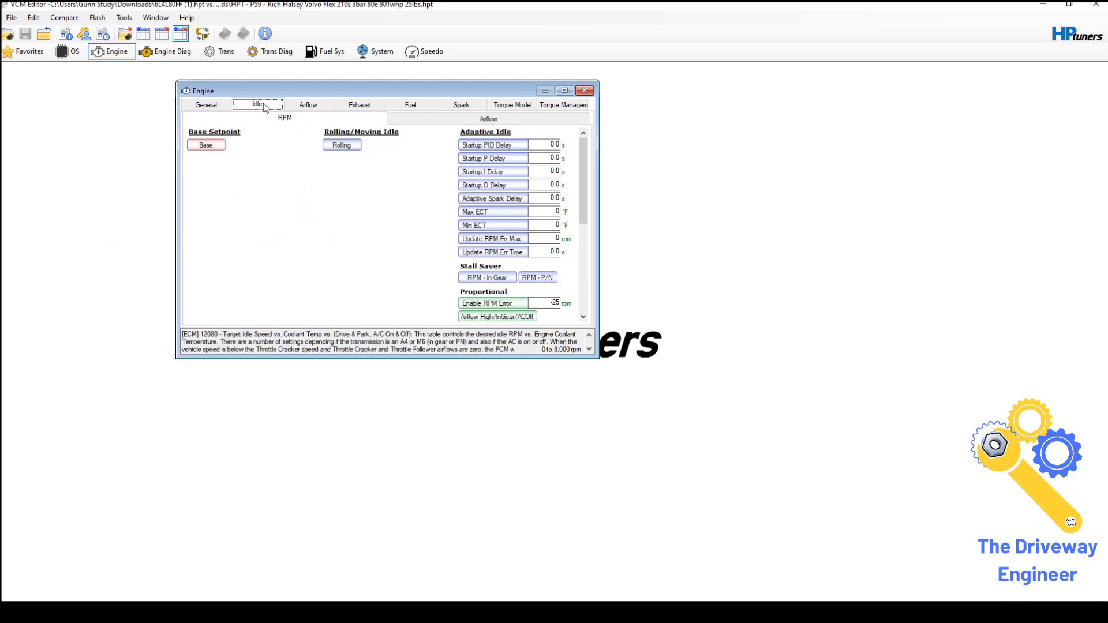
{"action": "left_click", "coordinate": [206, 145]}
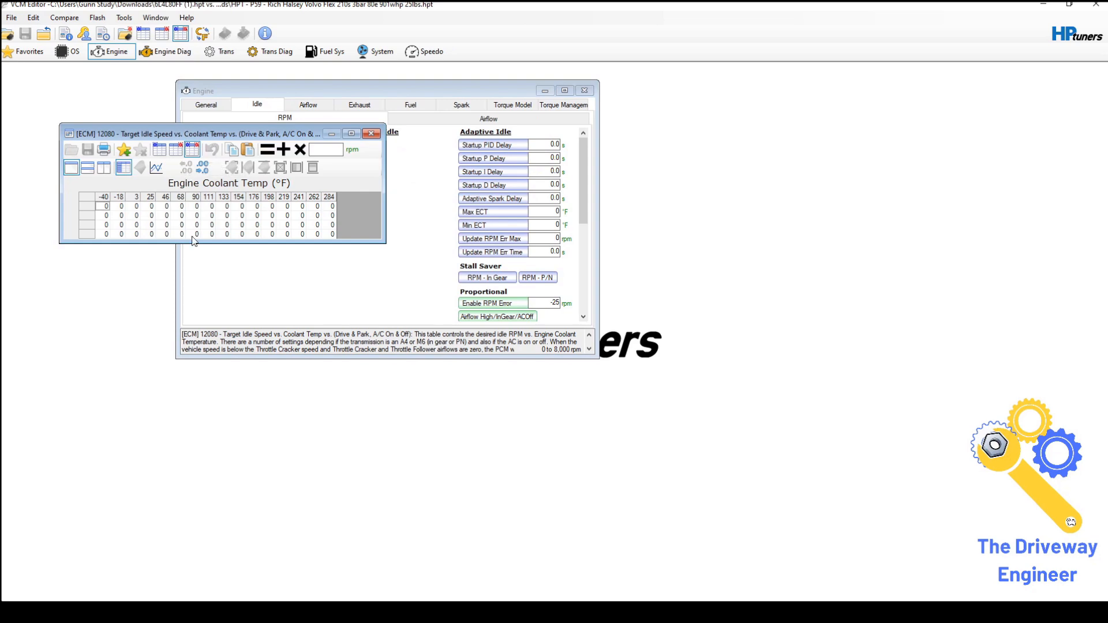
{"action": "left_click", "coordinate": [178, 150]}
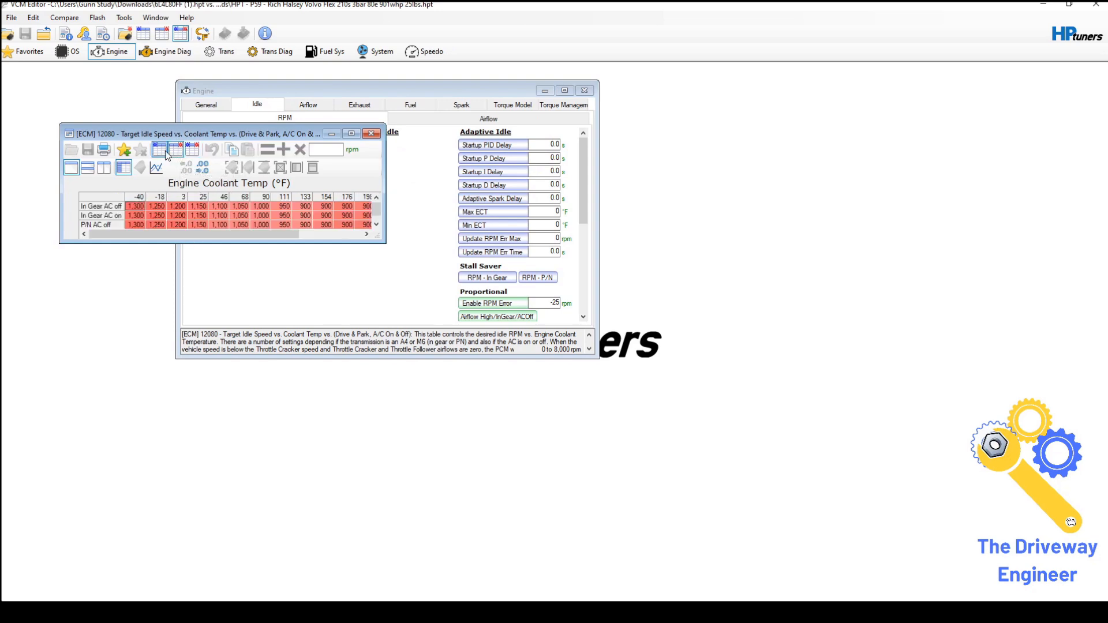
{"action": "left_click", "coordinate": [161, 152]}
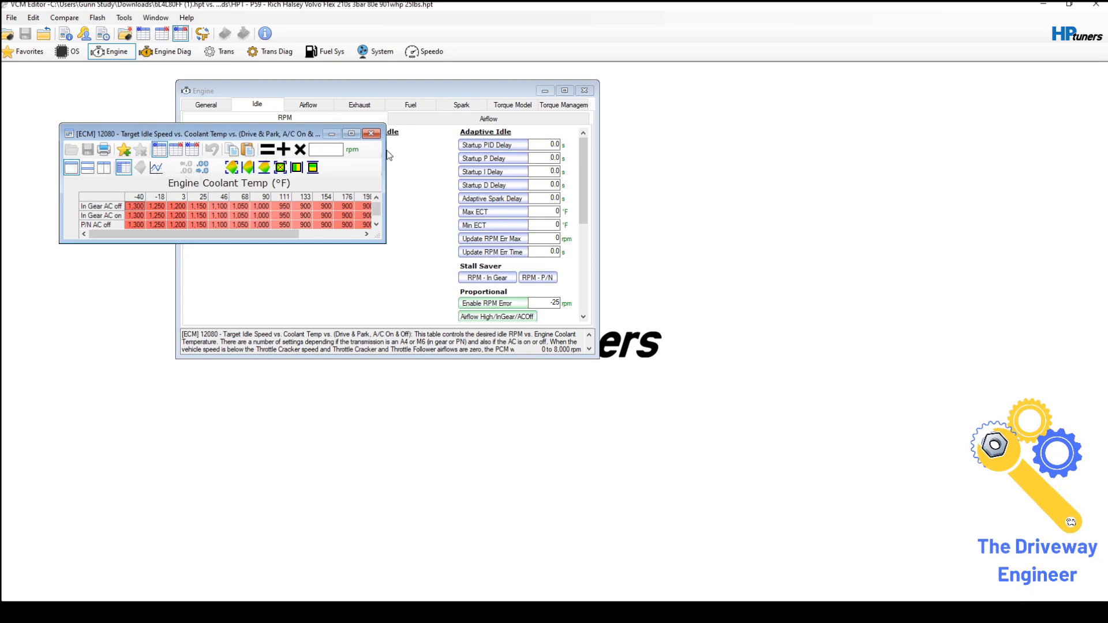
{"action": "left_click", "coordinate": [371, 134]}
Multiply all differences in the Primary VE vs. RPM vs. MAP table by 0 and close the table
{"action": "left_click", "coordinate": [308, 105]}
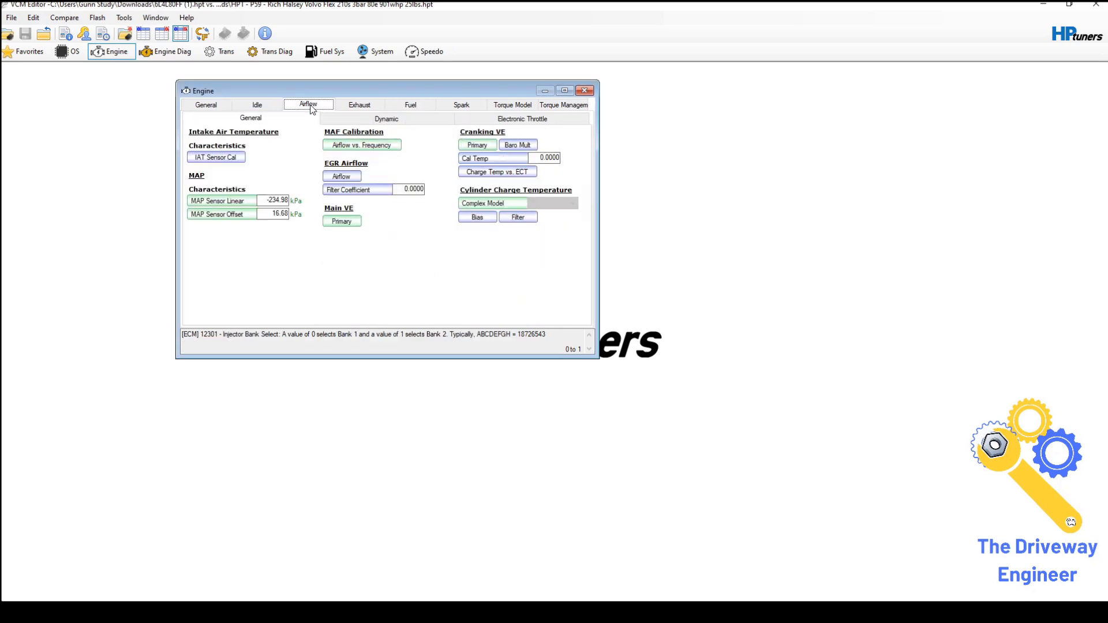
{"action": "left_click", "coordinate": [349, 227]}
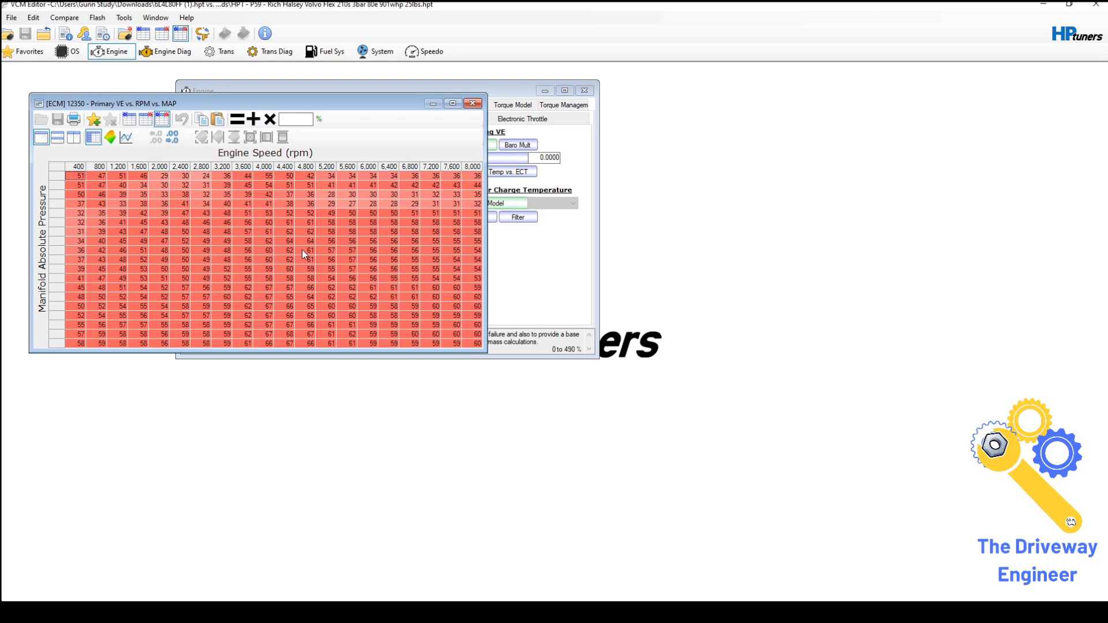
{"action": "left_click", "coordinate": [59, 171]}
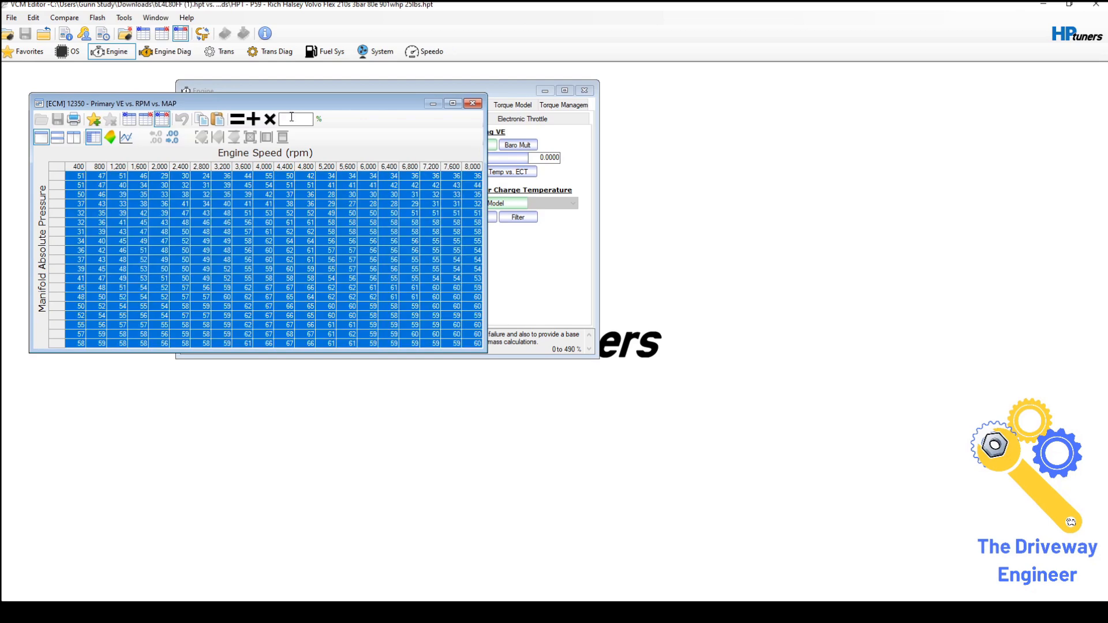
{"action": "left_click", "coordinate": [270, 119]}
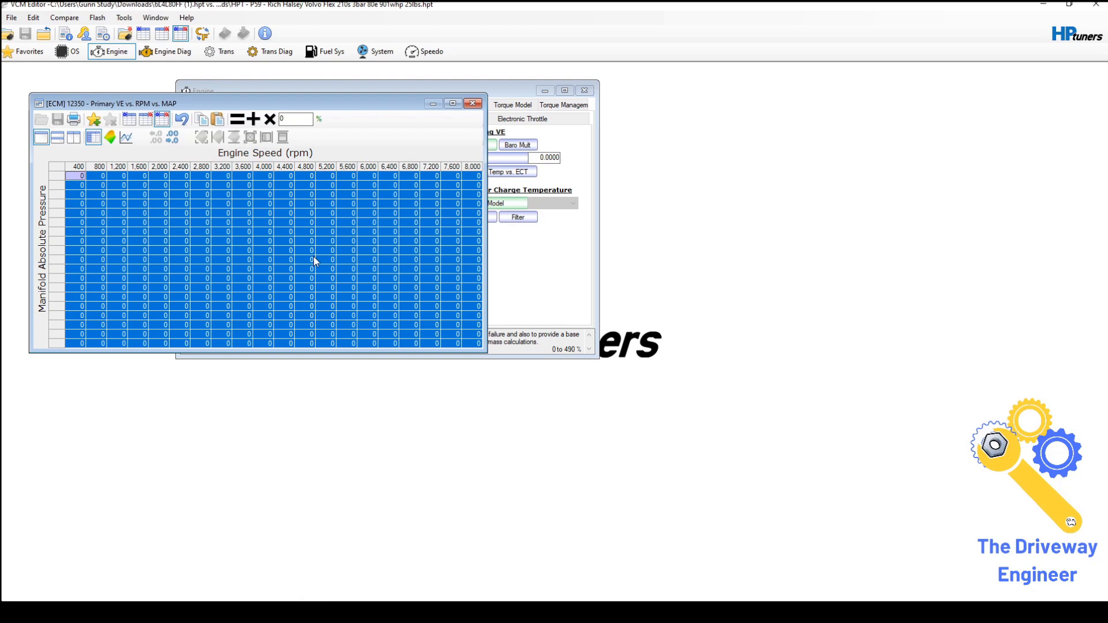
{"action": "left_click", "coordinate": [472, 104]}
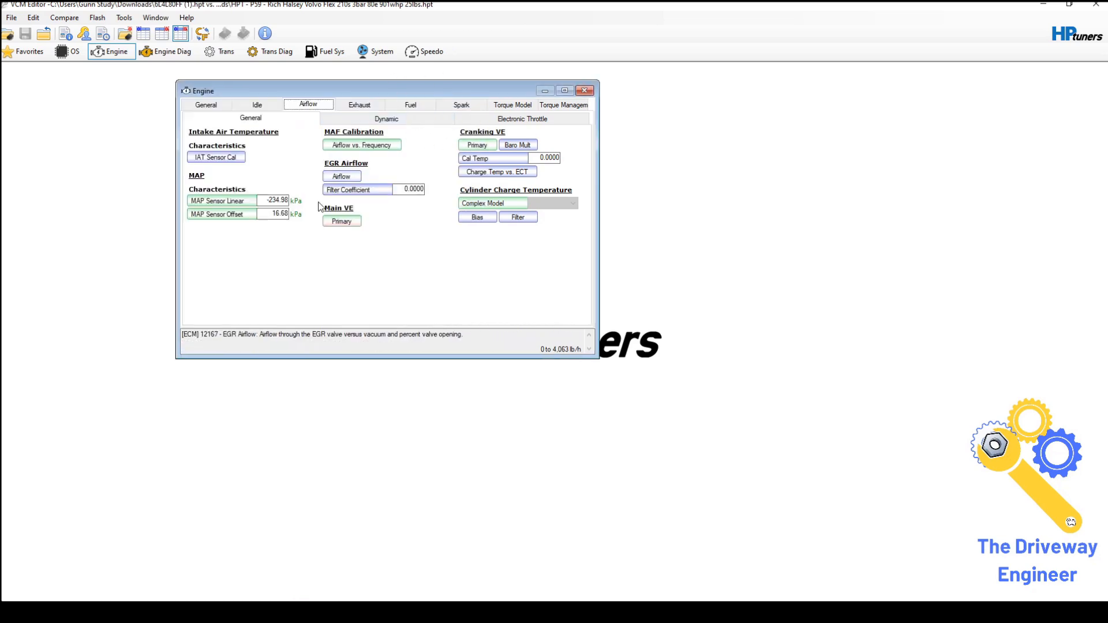
{"action": "left_click", "coordinate": [277, 107]}
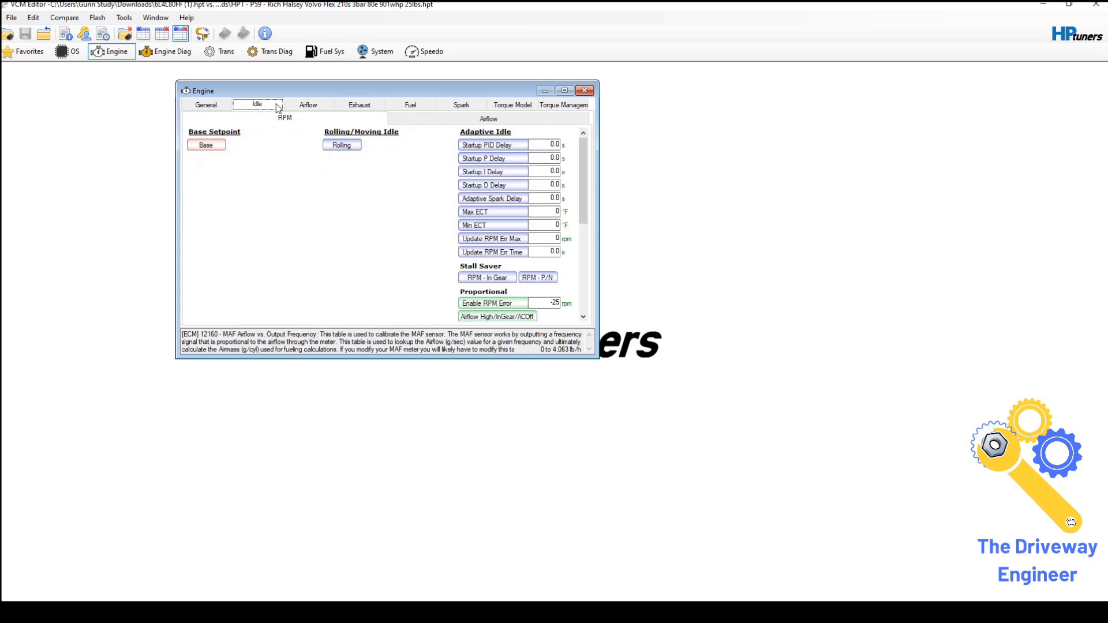
{"action": "left_click", "coordinate": [218, 109]}
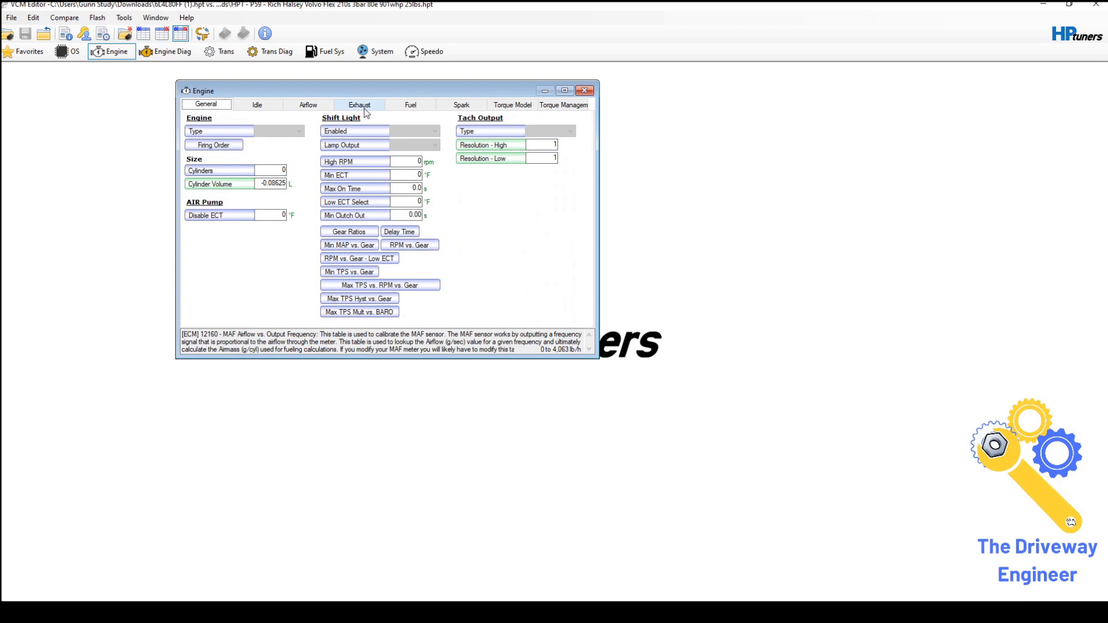
Reopen the Primary VE vs. RPM vs. MAP table, check its differences and close it
{"action": "left_click", "coordinate": [317, 105]}
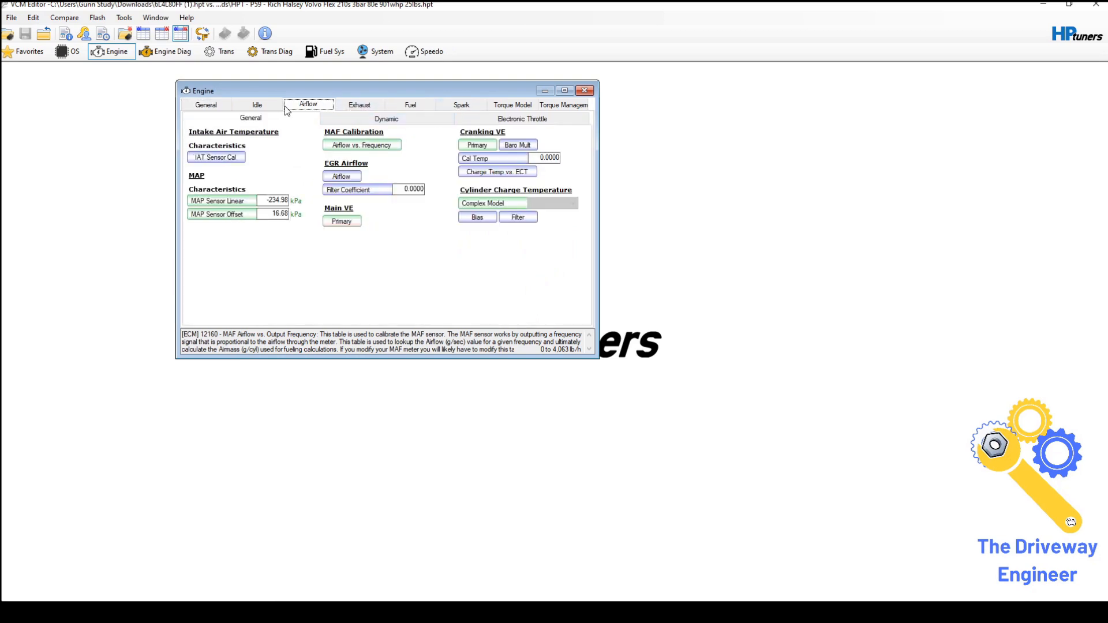
{"action": "left_click", "coordinate": [342, 222]}
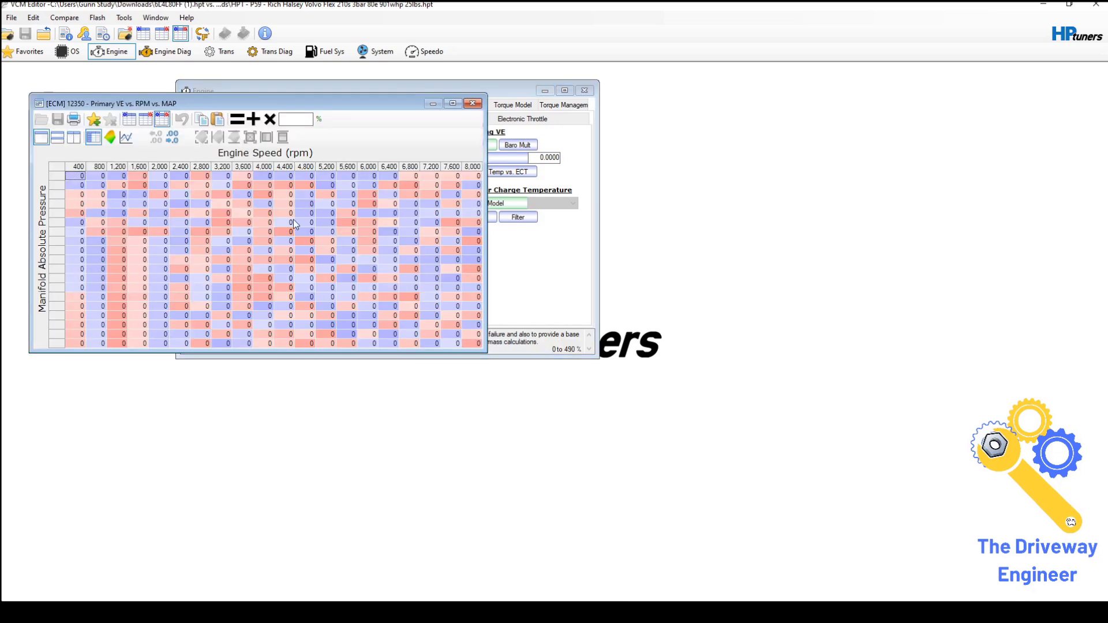
{"action": "left_click", "coordinate": [473, 103]}
Check the main-versus-compare differences in the Flex Fuel Spark table and close it
{"action": "left_click", "coordinate": [460, 105]}
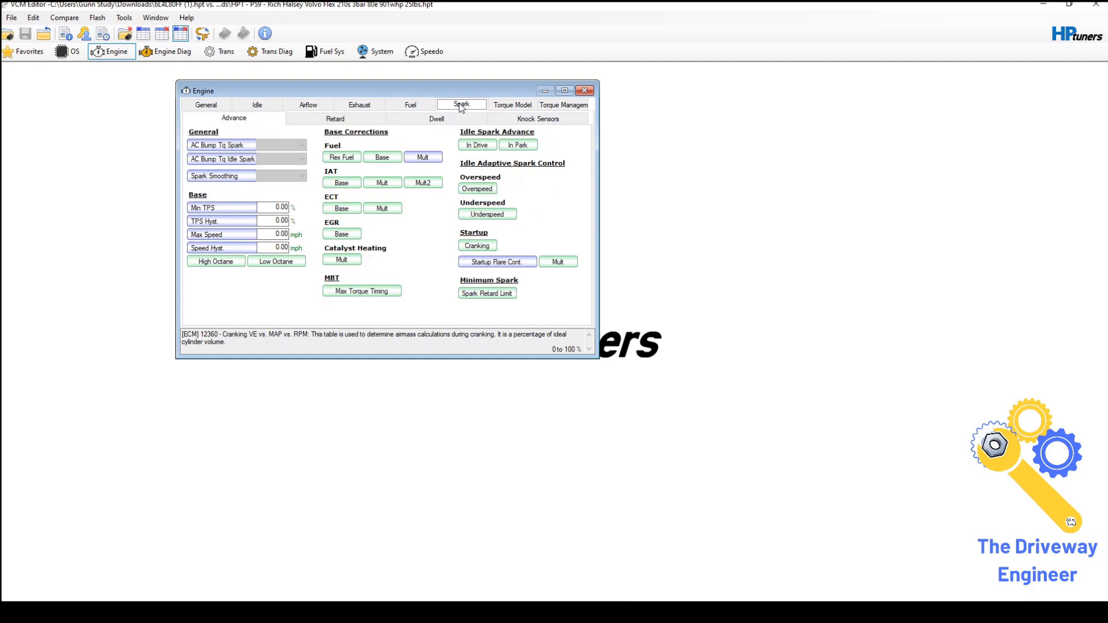
{"action": "left_click", "coordinate": [341, 157]}
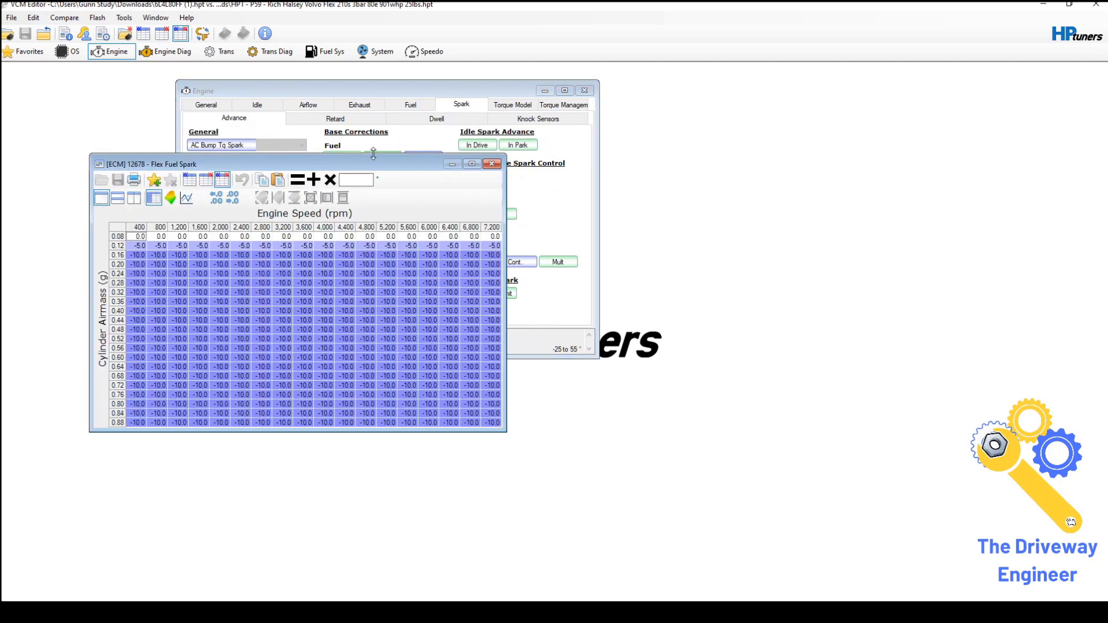
{"action": "left_click", "coordinate": [490, 166]}
Open the Idle Airflow vs. Coolant Temp table from the idle airflow settings and show its main-file values
{"action": "left_click", "coordinate": [259, 106]}
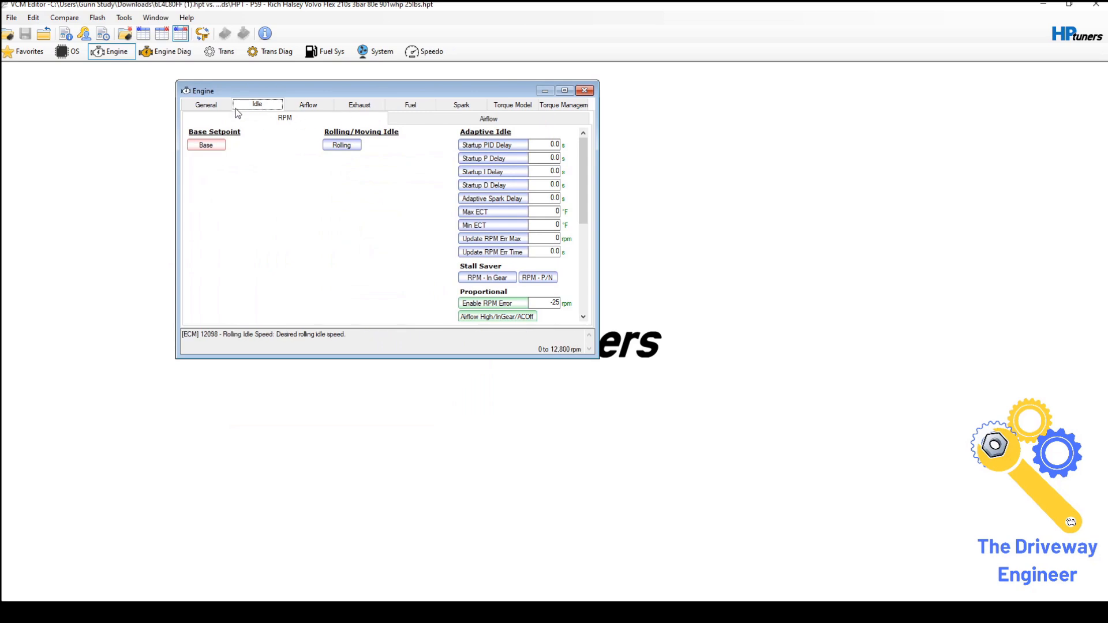
{"action": "left_click", "coordinate": [207, 108]}
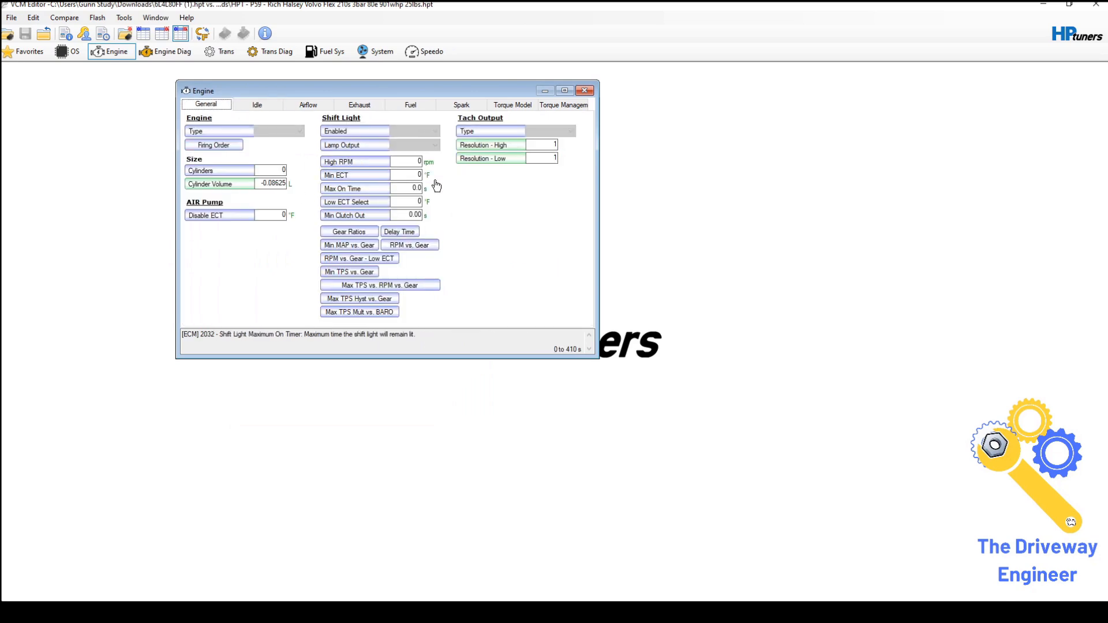
{"action": "left_click", "coordinate": [274, 106]}
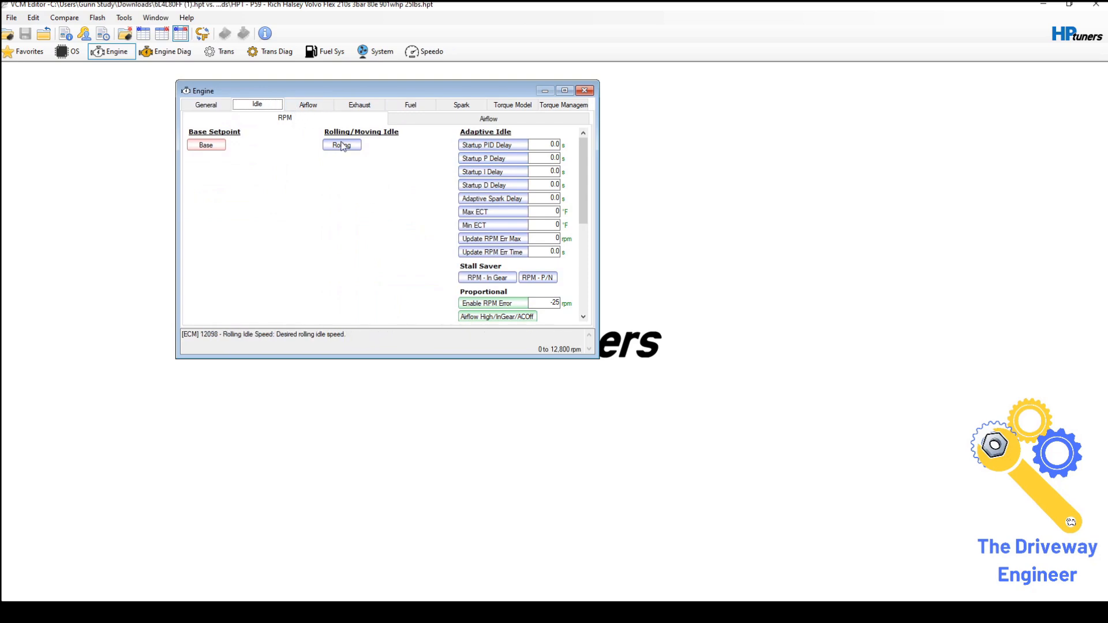
{"action": "scroll", "coordinate": [490, 220], "scroll_direction": "down", "scroll_amount": 5}
{"action": "left_click", "coordinate": [469, 119]}
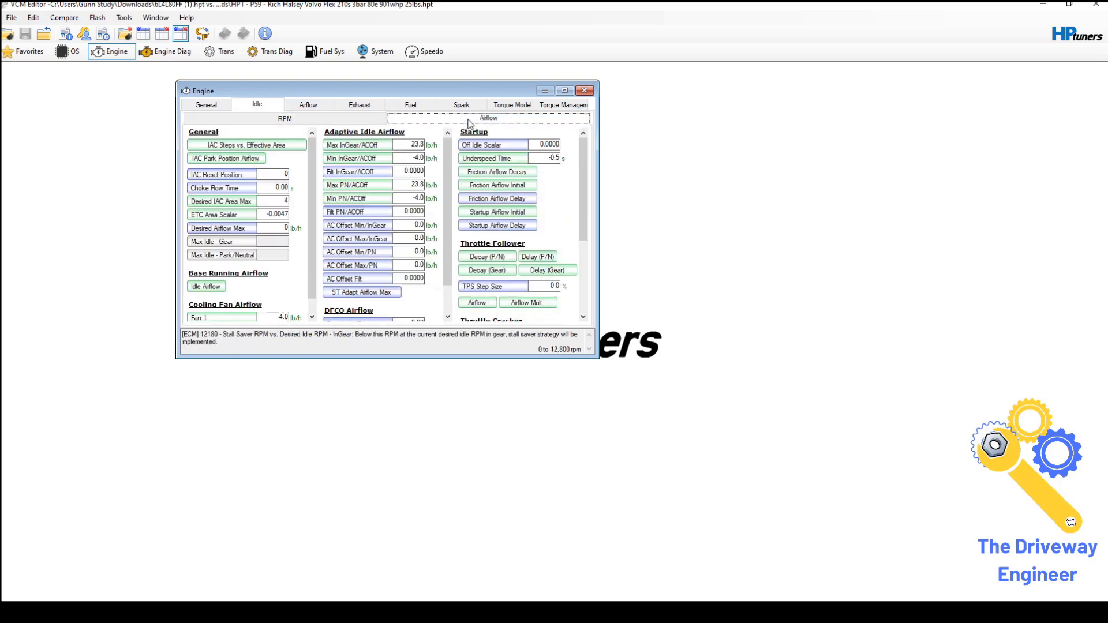
{"action": "scroll", "coordinate": [300, 254], "scroll_direction": "down", "scroll_amount": 1}
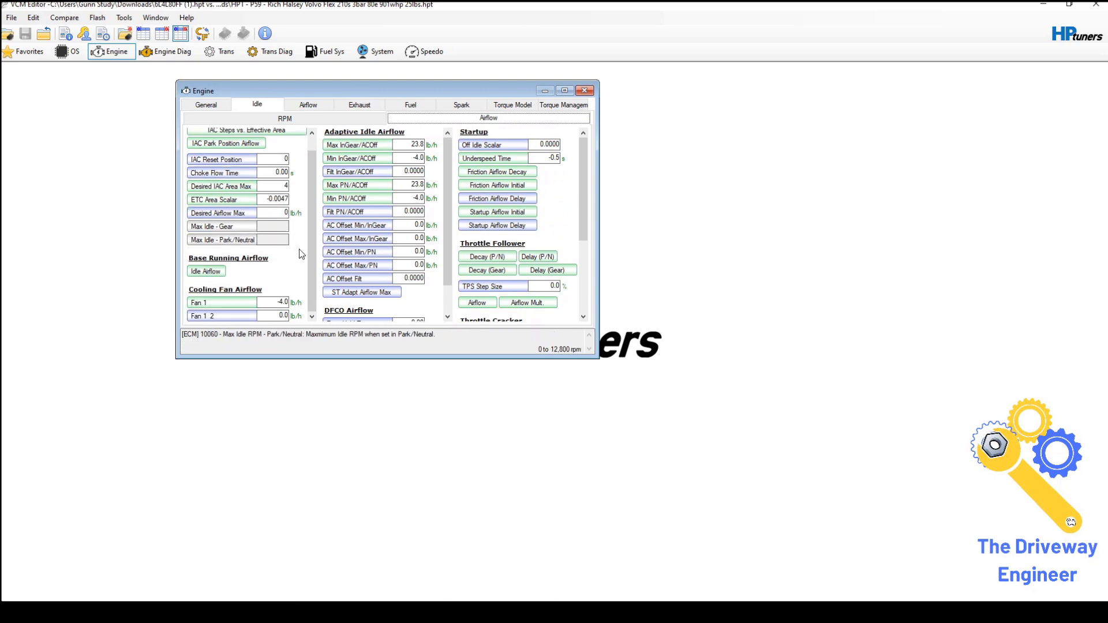
{"action": "left_click", "coordinate": [201, 272]}
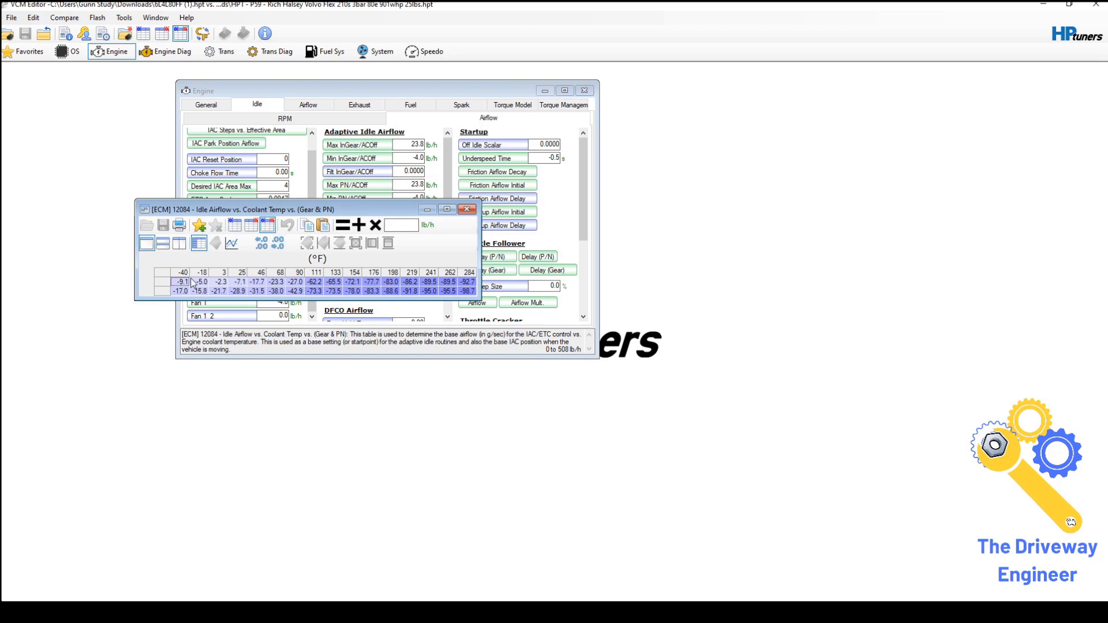
{"action": "left_click", "coordinate": [235, 226]}
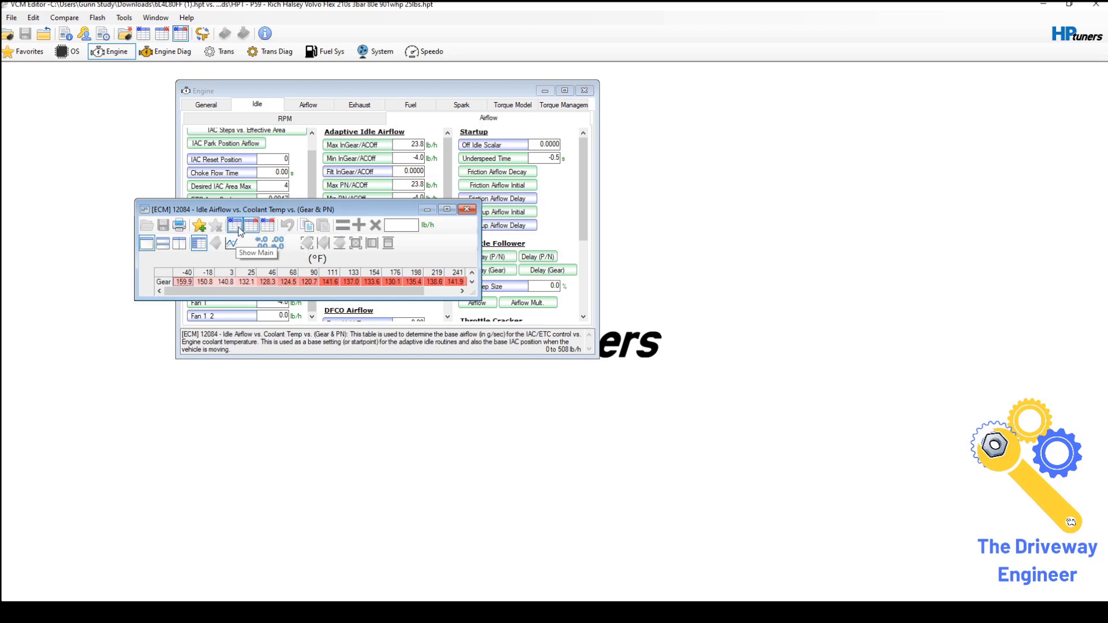
Set all selected differences in the Idle Airflow vs. Coolant Temp table to 0 and close the table
{"action": "left_click", "coordinate": [267, 226]}
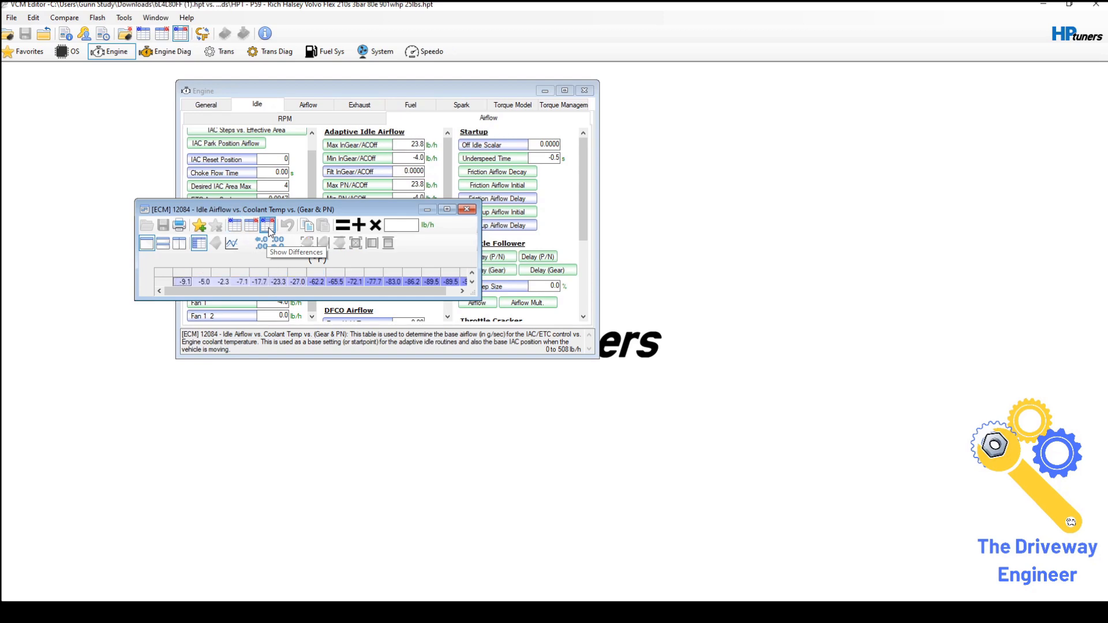
{"action": "left_click", "coordinate": [164, 276]}
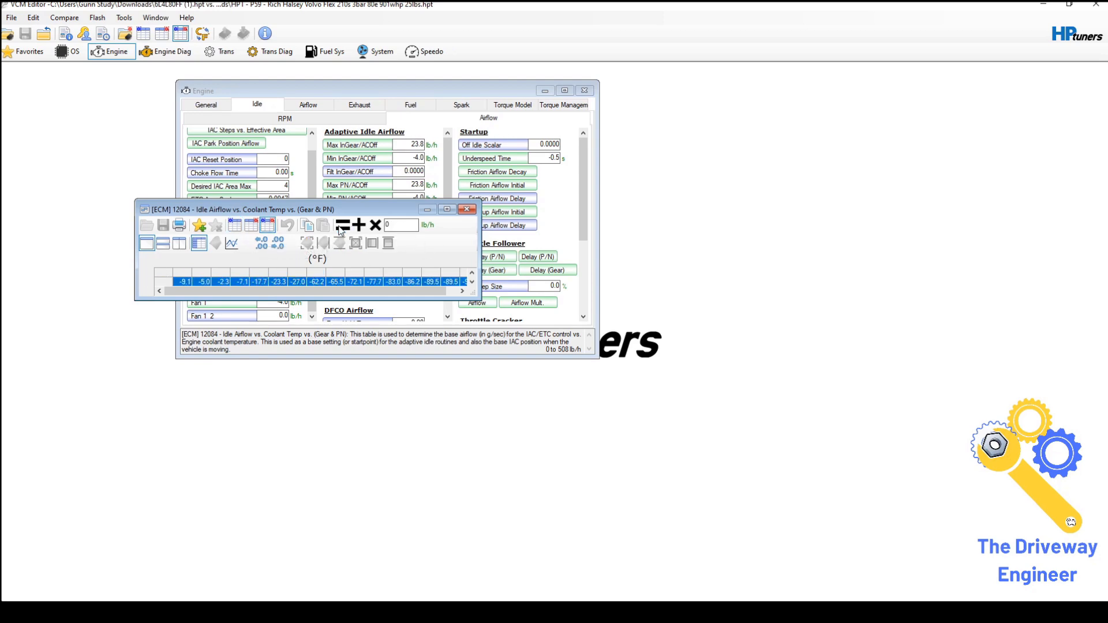
{"action": "left_click", "coordinate": [472, 209]}
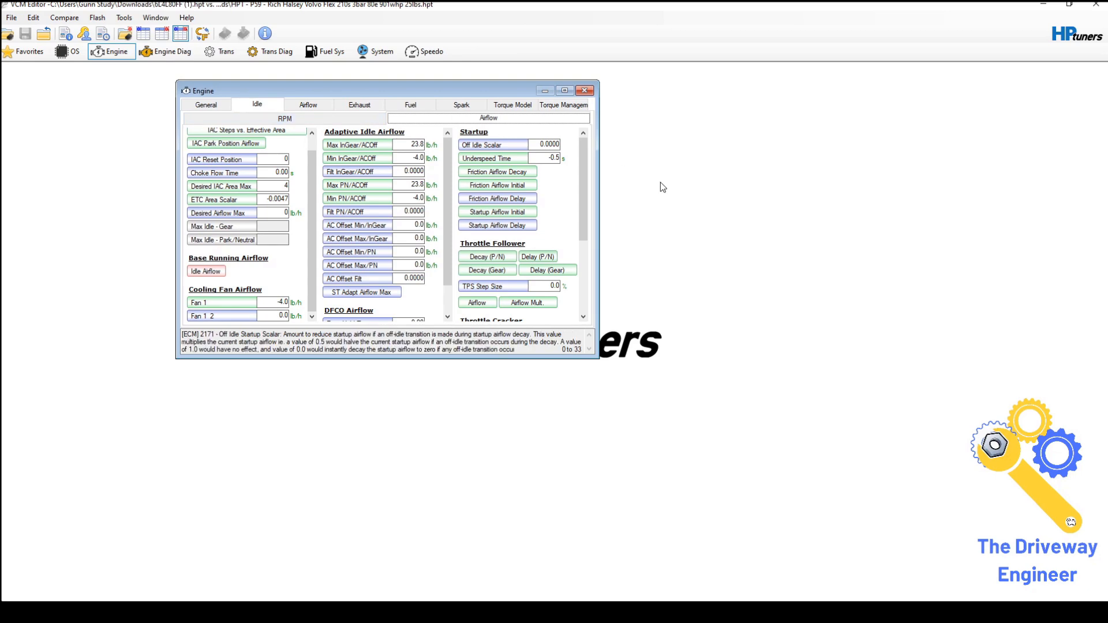
Review the main-file idle airflow, exhaust and torque management parameters, and the drivetrain abuse differences between the two files
{"action": "scroll", "coordinate": [308, 240], "scroll_direction": "up", "scroll_amount": 1}
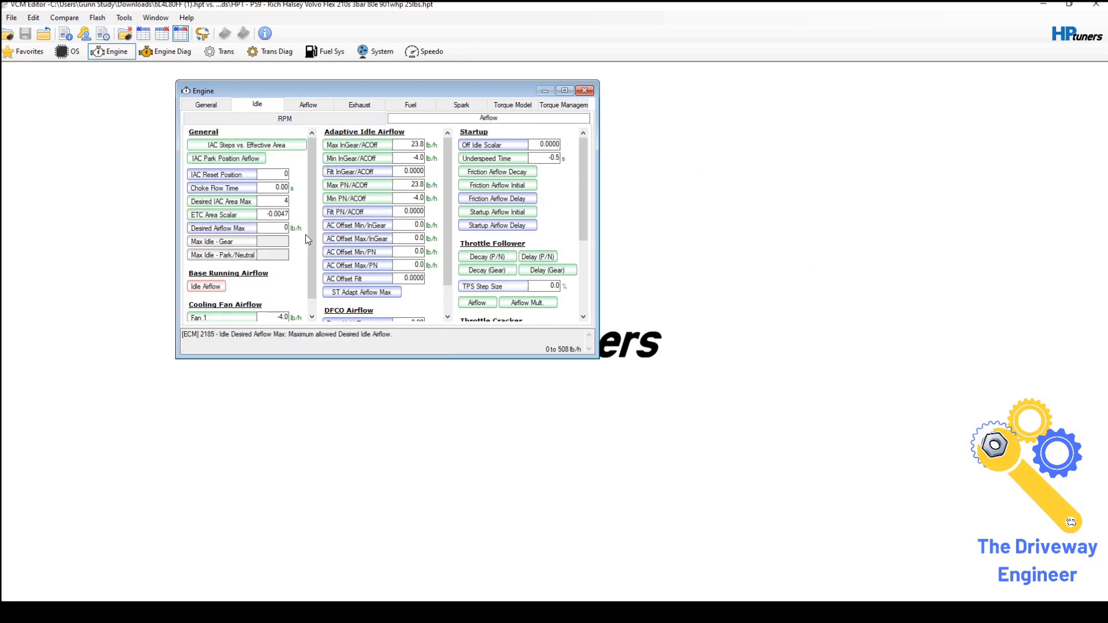
{"action": "left_click", "coordinate": [144, 35]}
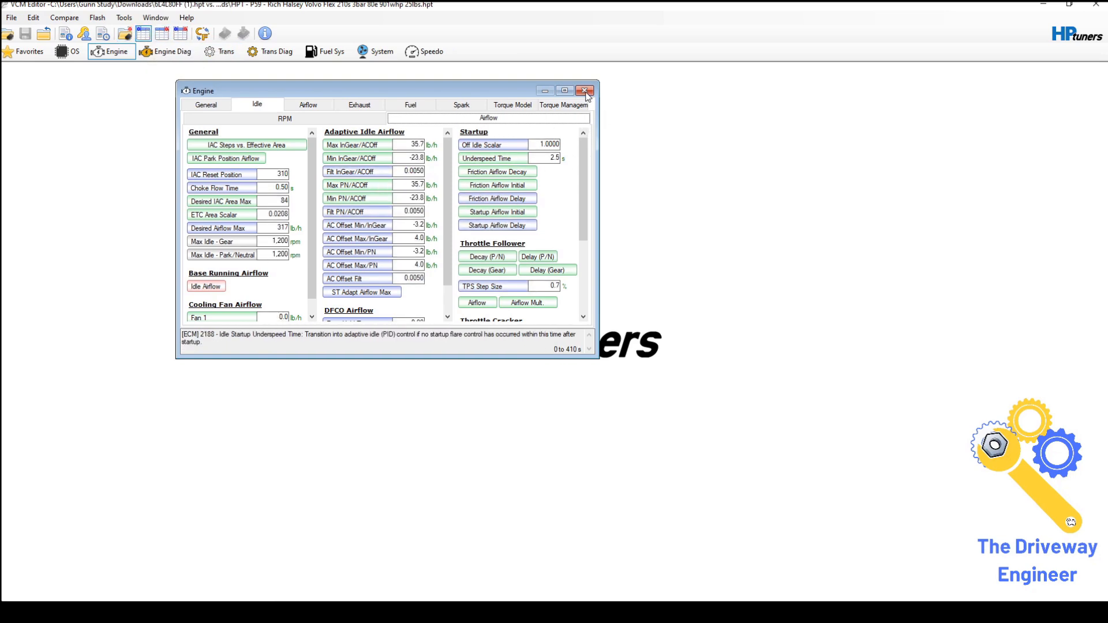
{"action": "left_click", "coordinate": [303, 106]}
{"action": "left_click", "coordinate": [361, 105]}
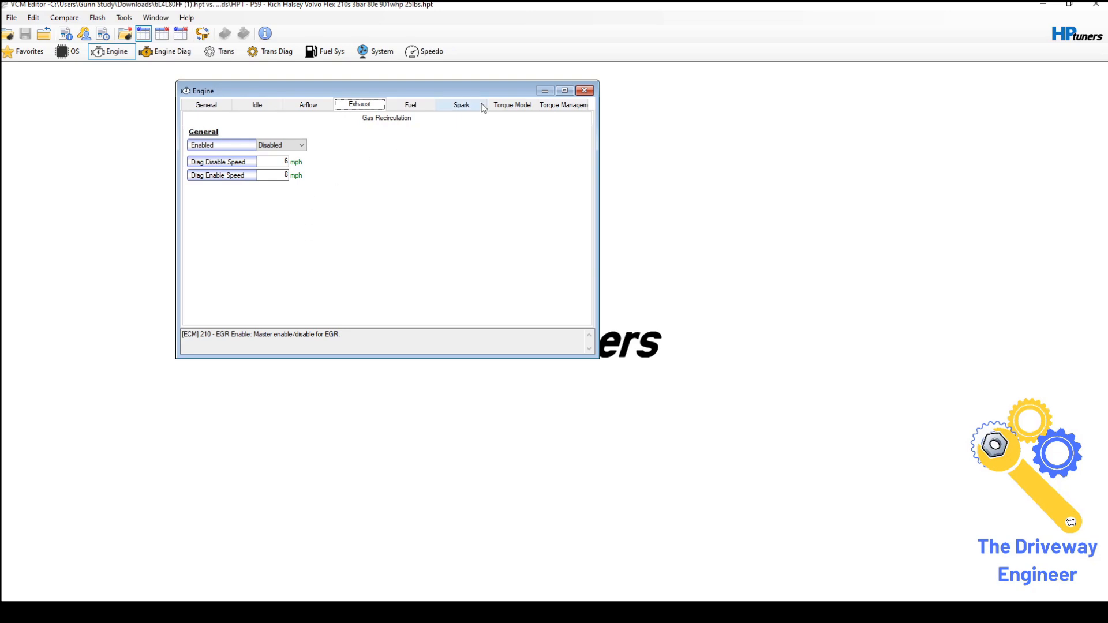
{"action": "left_click", "coordinate": [518, 106]}
{"action": "left_click", "coordinate": [545, 106]}
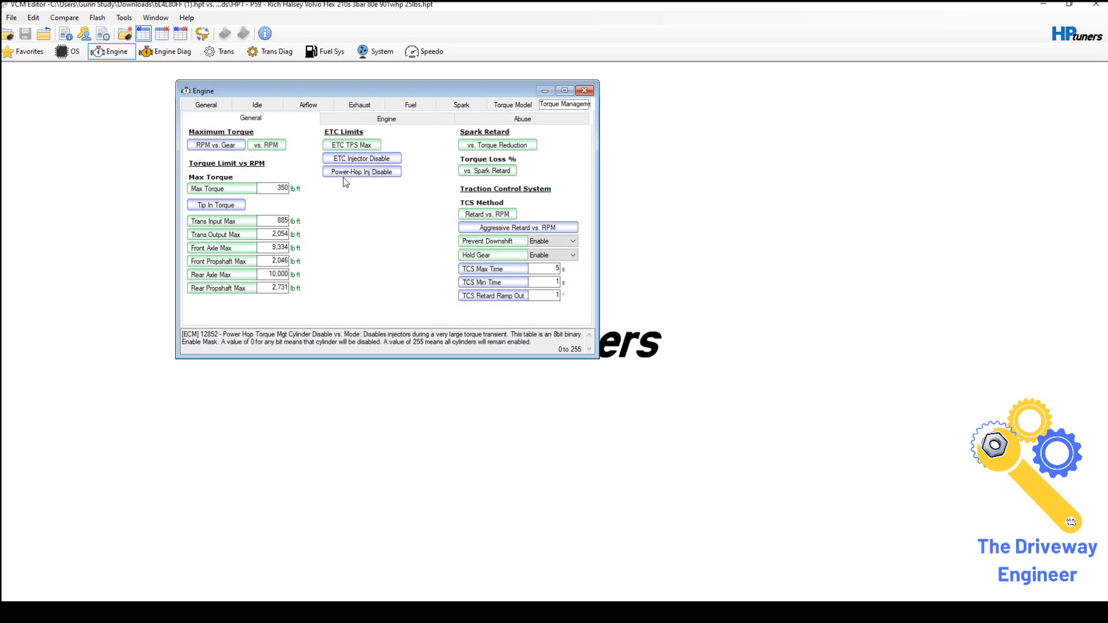
{"action": "left_click", "coordinate": [180, 34]}
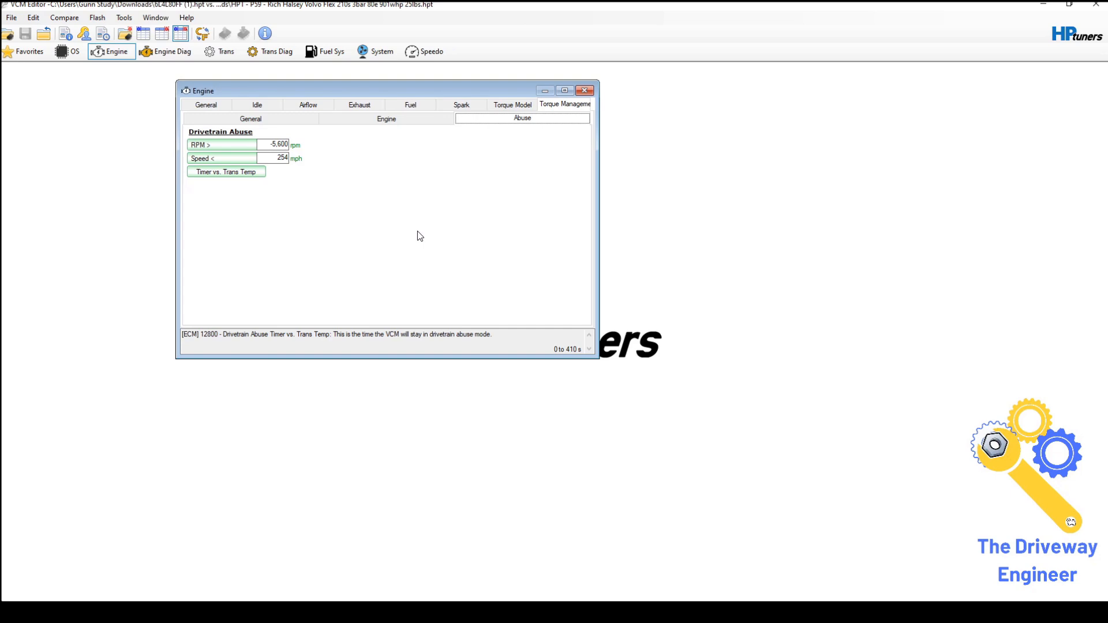
{"action": "left_click", "coordinate": [206, 105]}
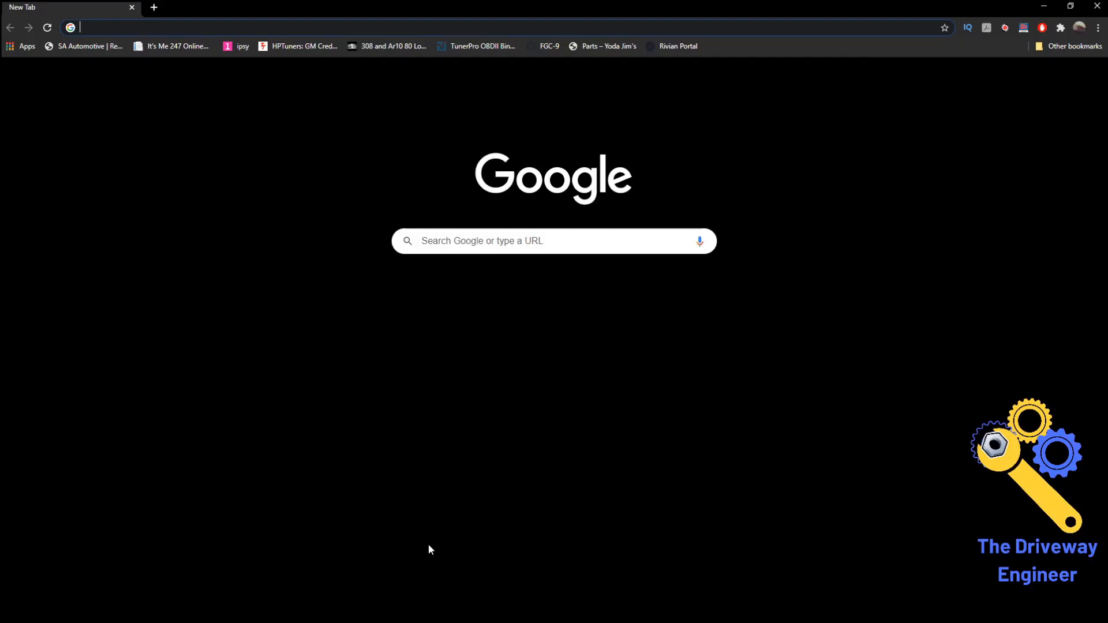
Switch to the browser, load facebook.com and open the LS swap solutions group from its join-approval notification
{"action": "type", "text": "facebook.com"}
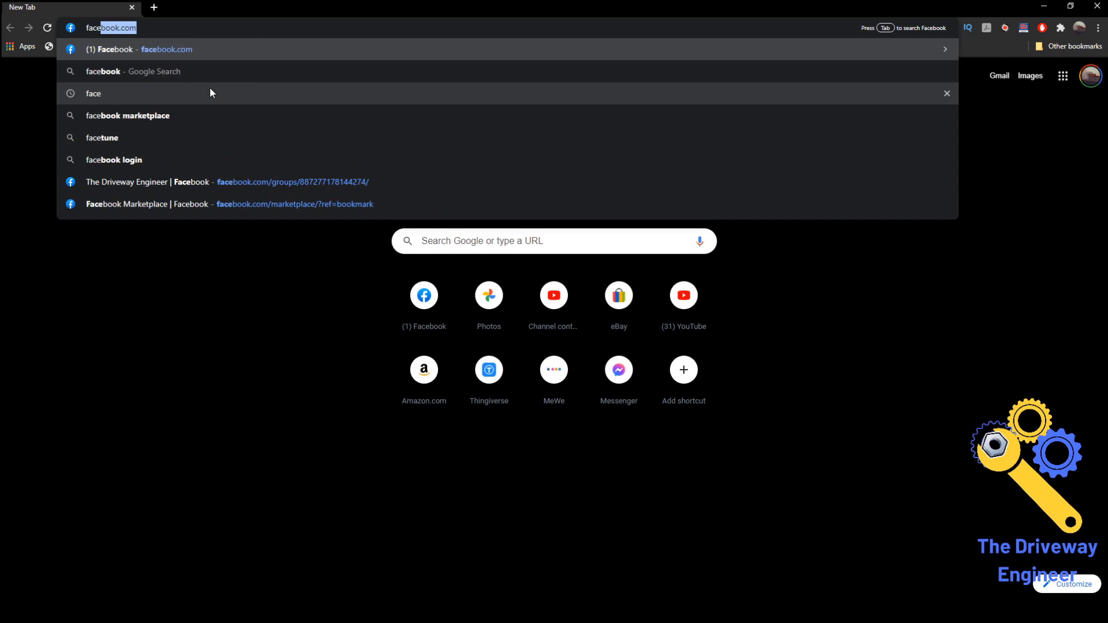
{"action": "key", "text": "Return"}
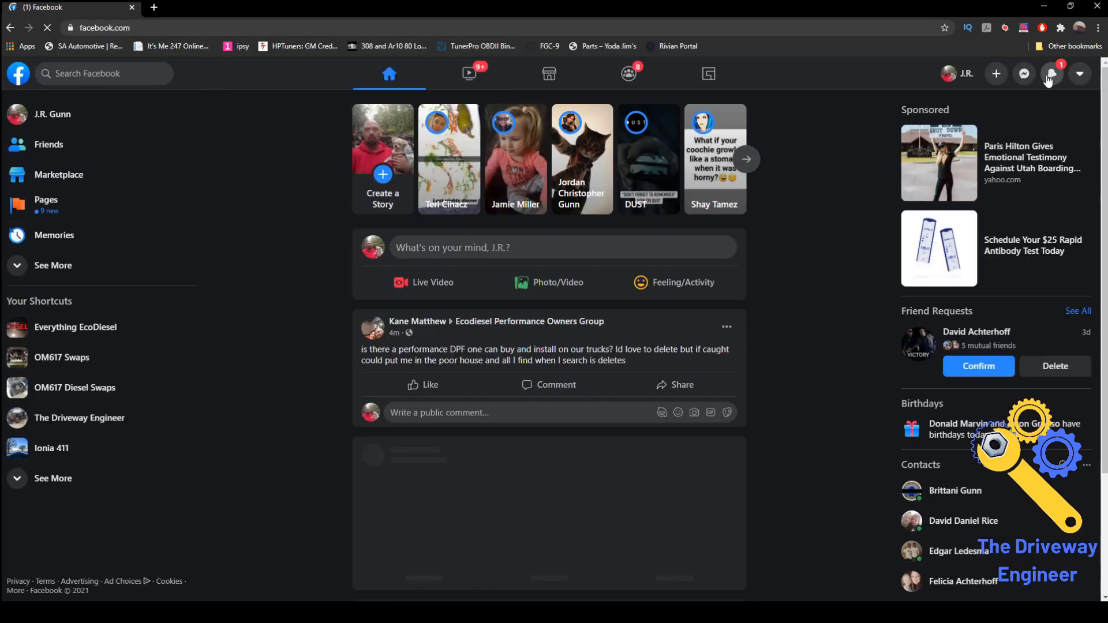
{"action": "left_click", "coordinate": [1051, 75]}
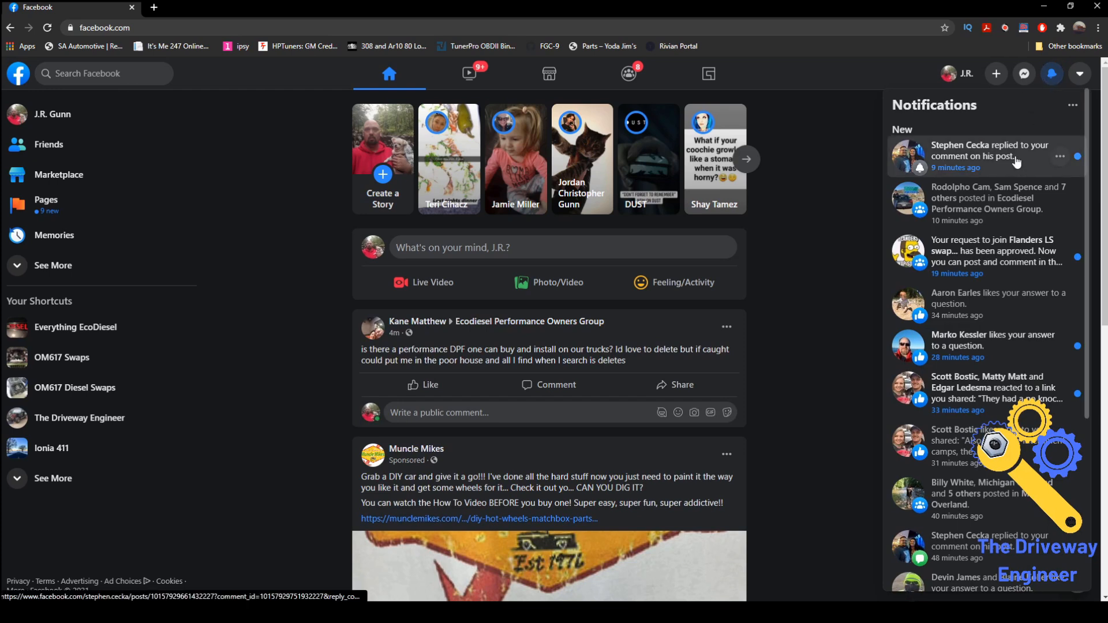
{"action": "left_click", "coordinate": [1008, 259]}
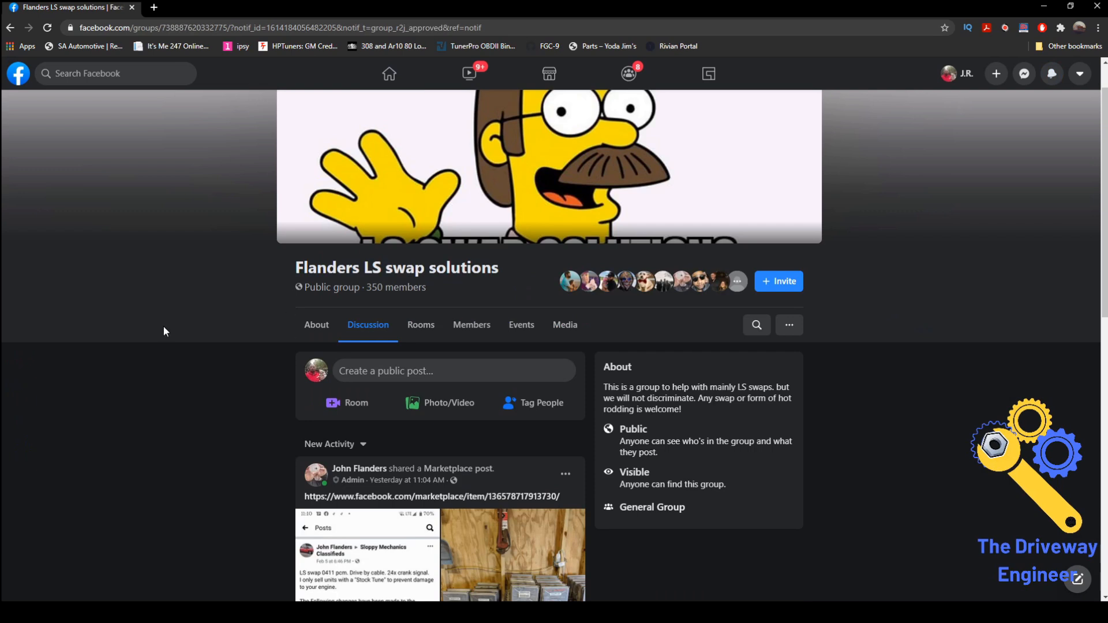
Examine the LS swap solutions group's posts about PCM sales and computer tunes
{"action": "scroll", "coordinate": [165, 329], "scroll_direction": "down", "scroll_amount": 6}
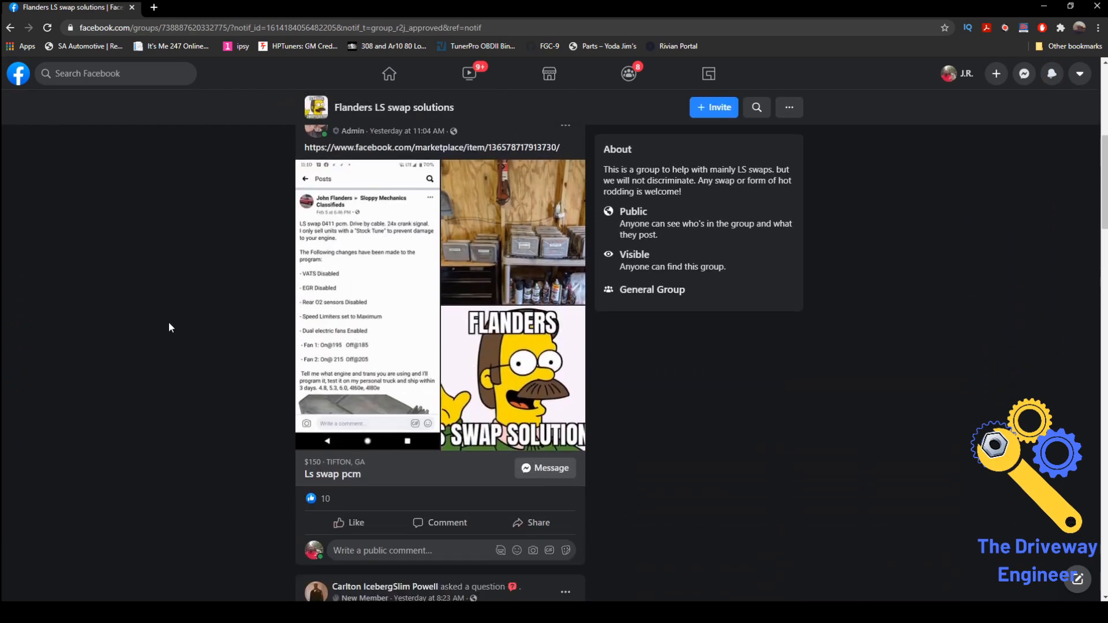
{"action": "scroll", "coordinate": [174, 322], "scroll_direction": "up", "scroll_amount": 1}
{"action": "scroll", "coordinate": [218, 319], "scroll_direction": "down", "scroll_amount": 1}
{"action": "scroll", "coordinate": [166, 301], "scroll_direction": "down", "scroll_amount": 8}
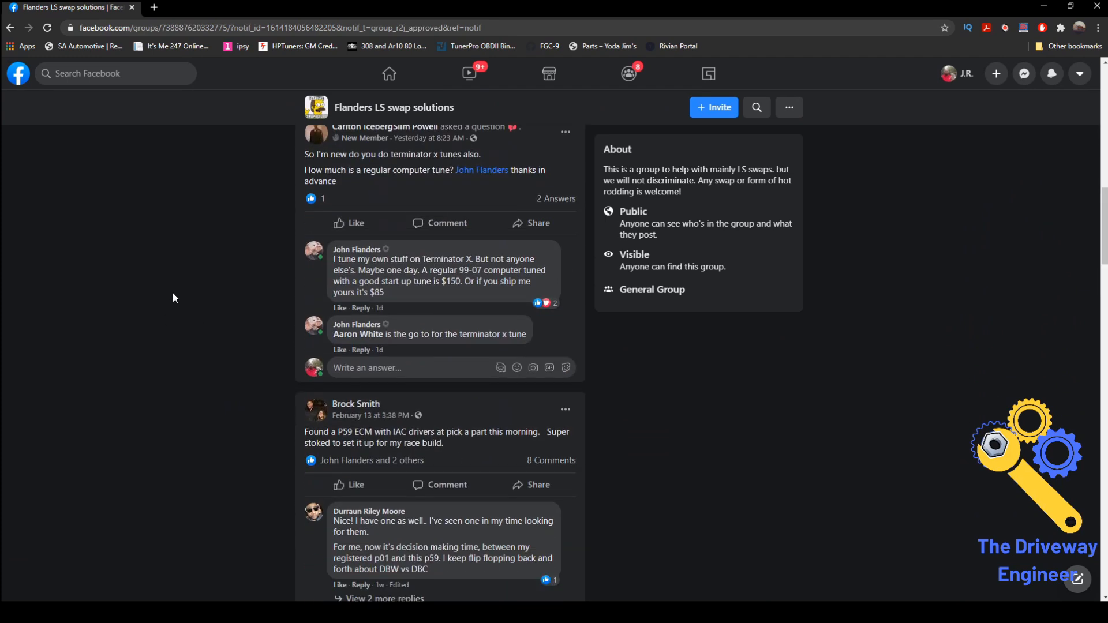
{"action": "scroll", "coordinate": [172, 292], "scroll_direction": "down", "scroll_amount": 3}
{"action": "scroll", "coordinate": [175, 286], "scroll_direction": "up", "scroll_amount": 3}
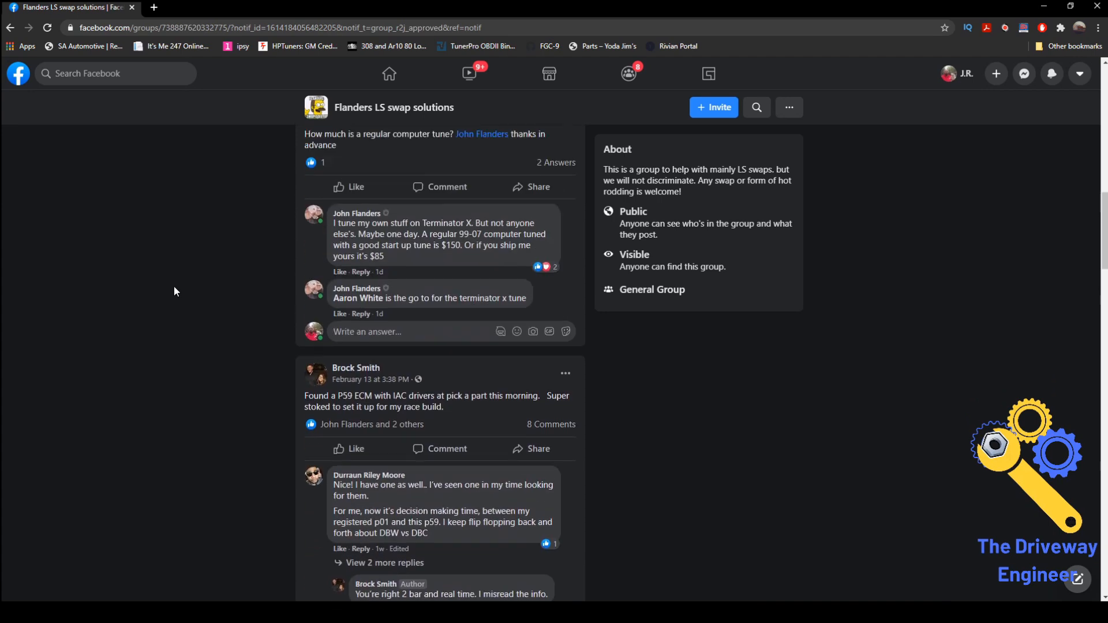
{"action": "scroll", "coordinate": [175, 289], "scroll_direction": "up", "scroll_amount": 12}
{"action": "scroll", "coordinate": [173, 291], "scroll_direction": "down", "scroll_amount": 3}
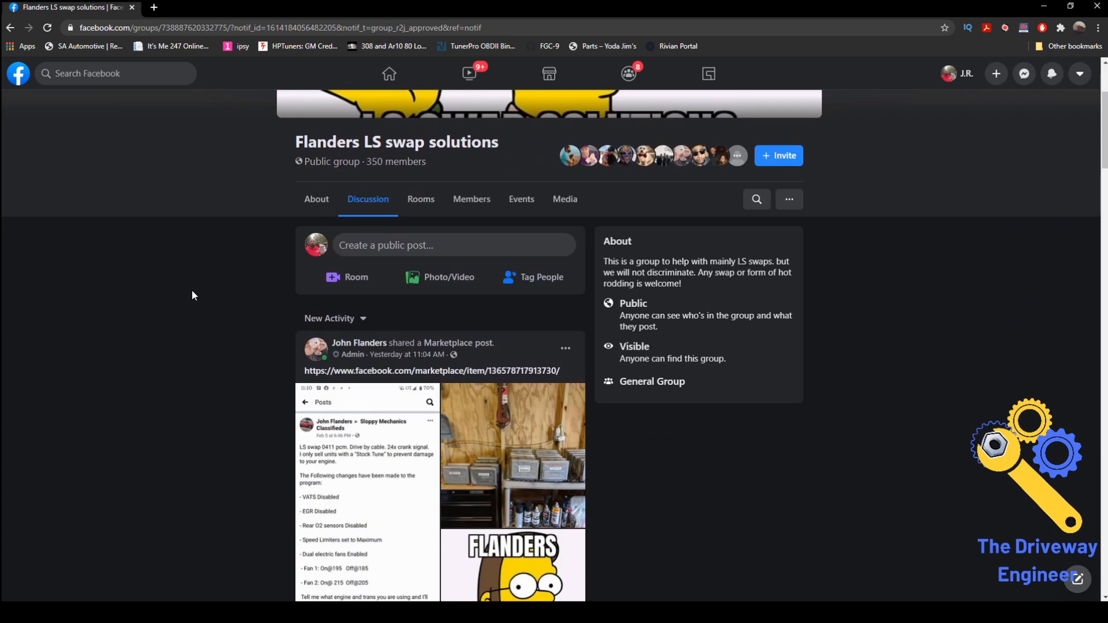